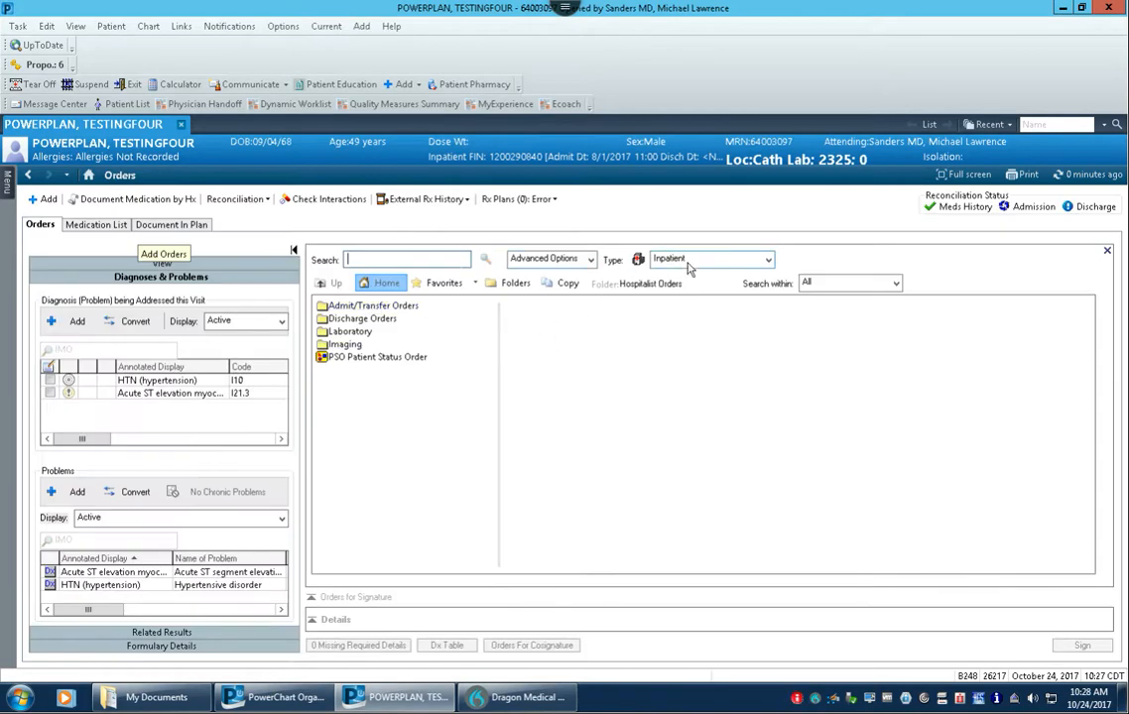
Switch the order type to Prescriptions, search for lisinopril, and add the 20 mg oral tablet, 1 tab oral daily, #30.
left_click(769, 262)
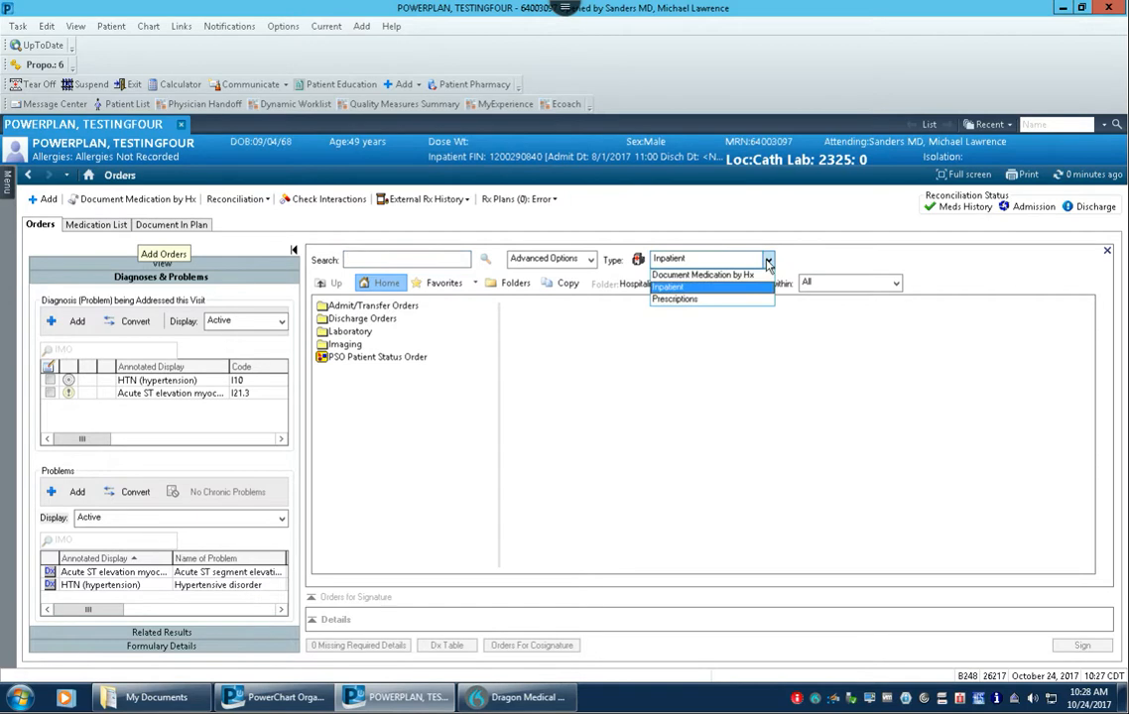
left_click(699, 299)
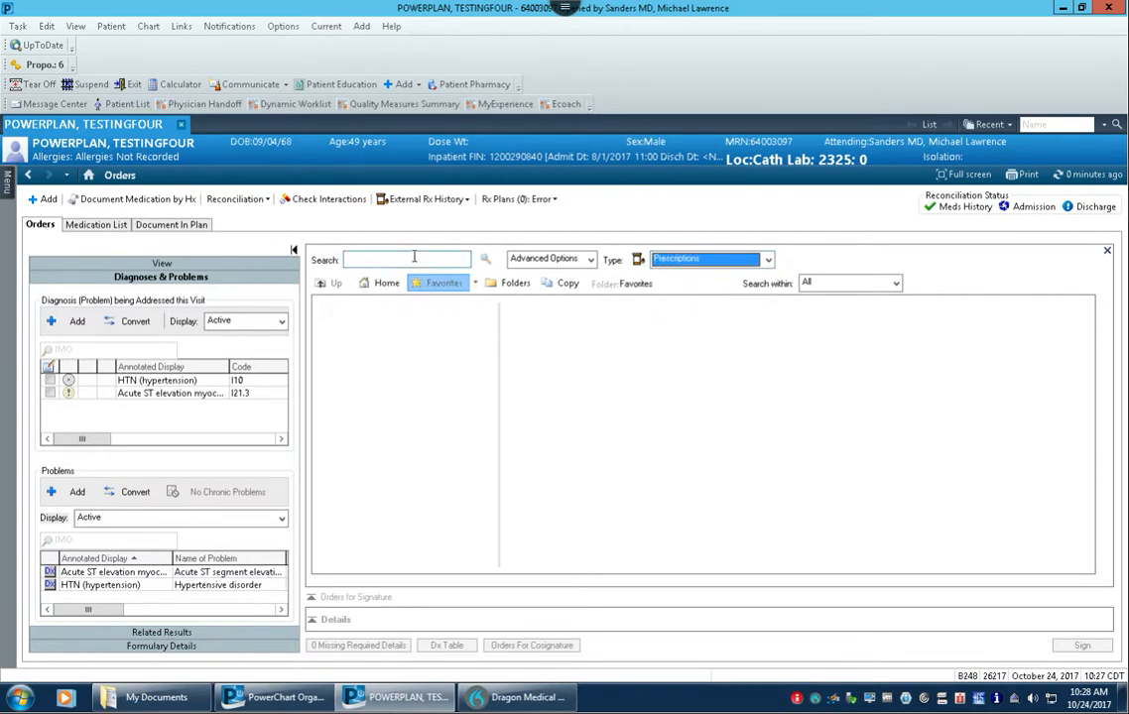
left_click(469, 258)
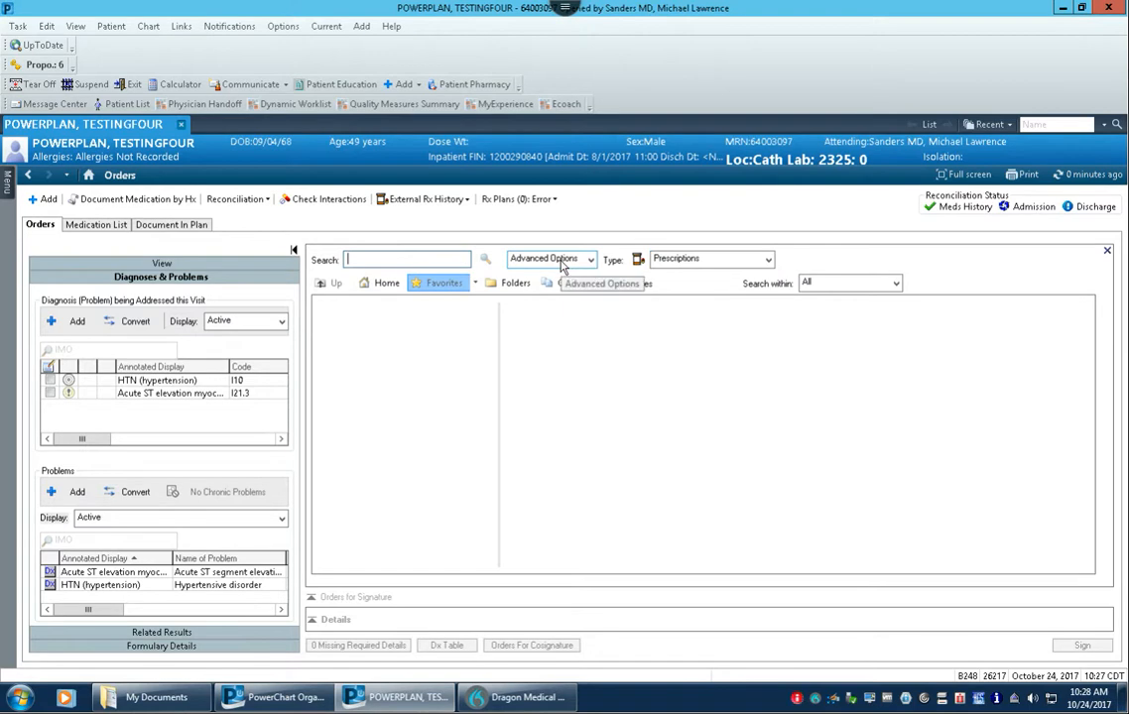
type("lisinopri")
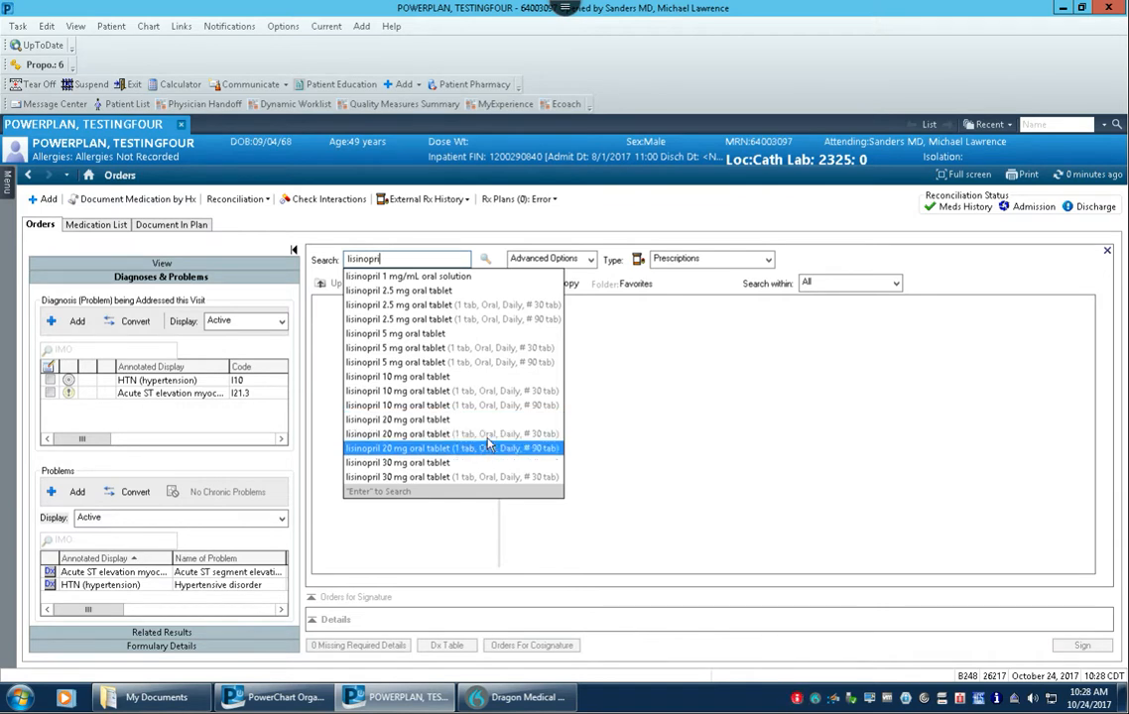
left_click(487, 447)
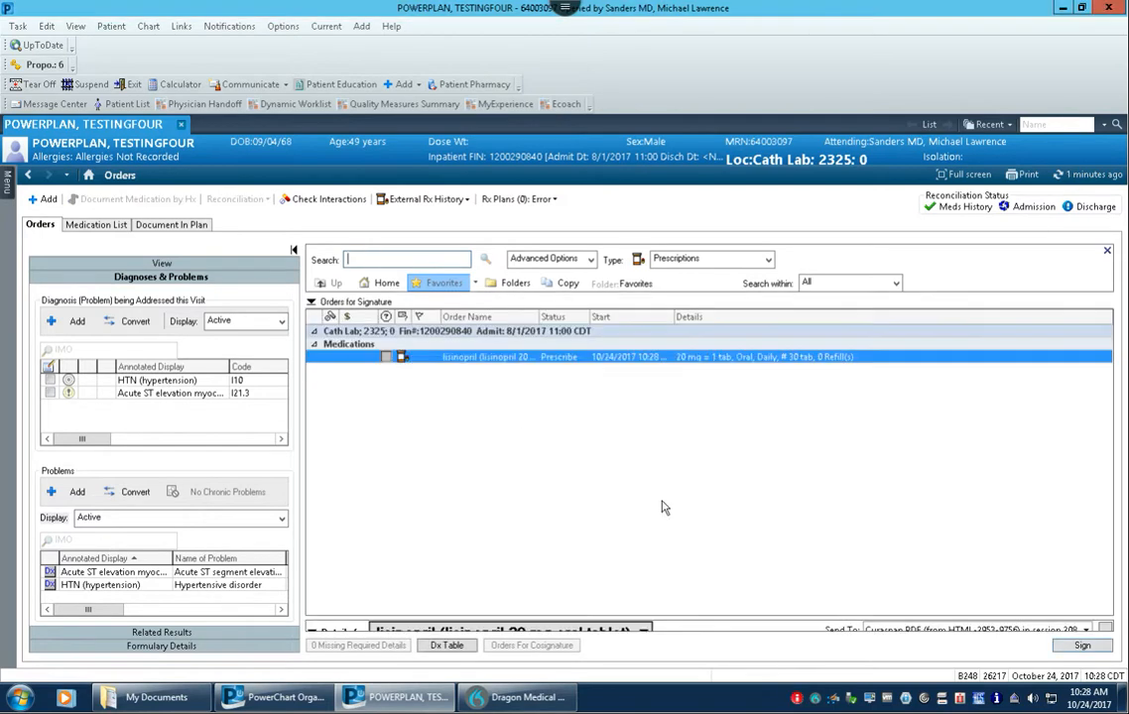
Enlarge the order details for the lisinopril prescription and set its refill count to 1.
left_click_drag(776, 617, 789, 476)
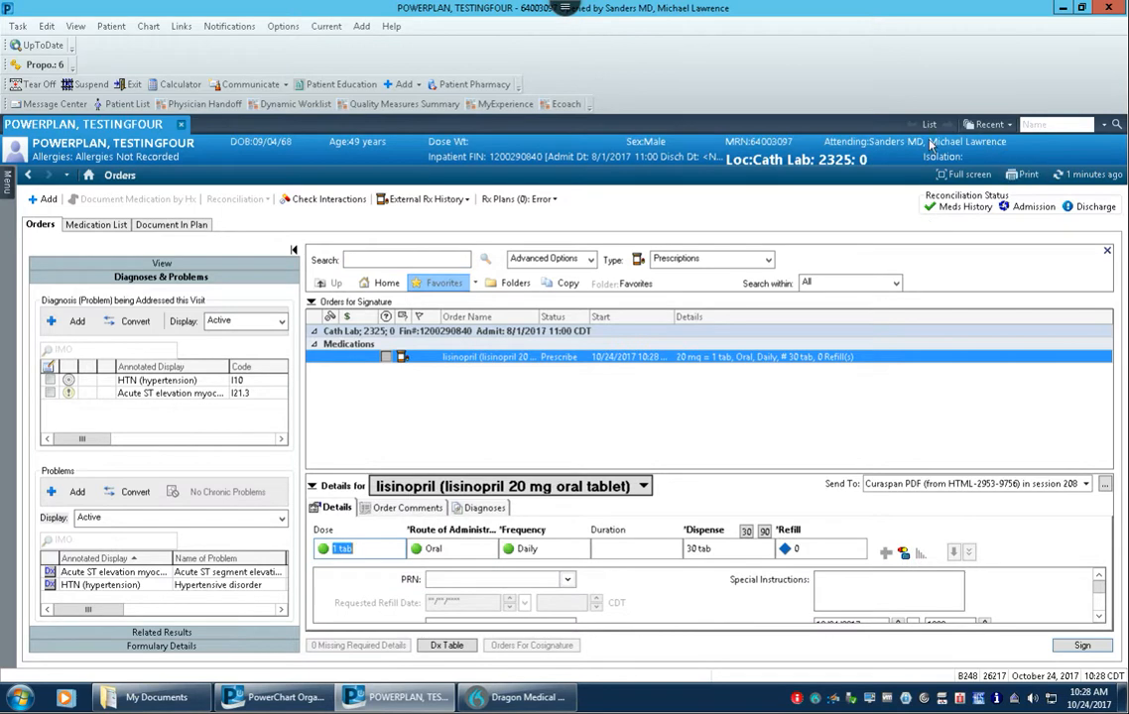
left_click(964, 173)
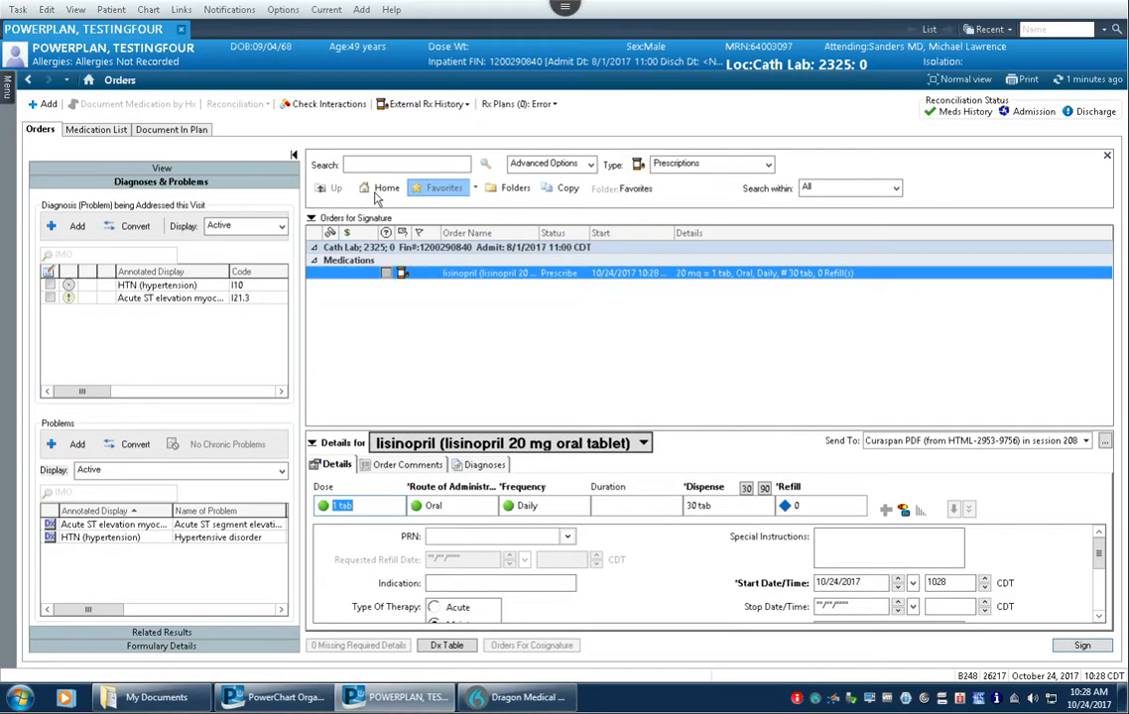
left_click(292, 155)
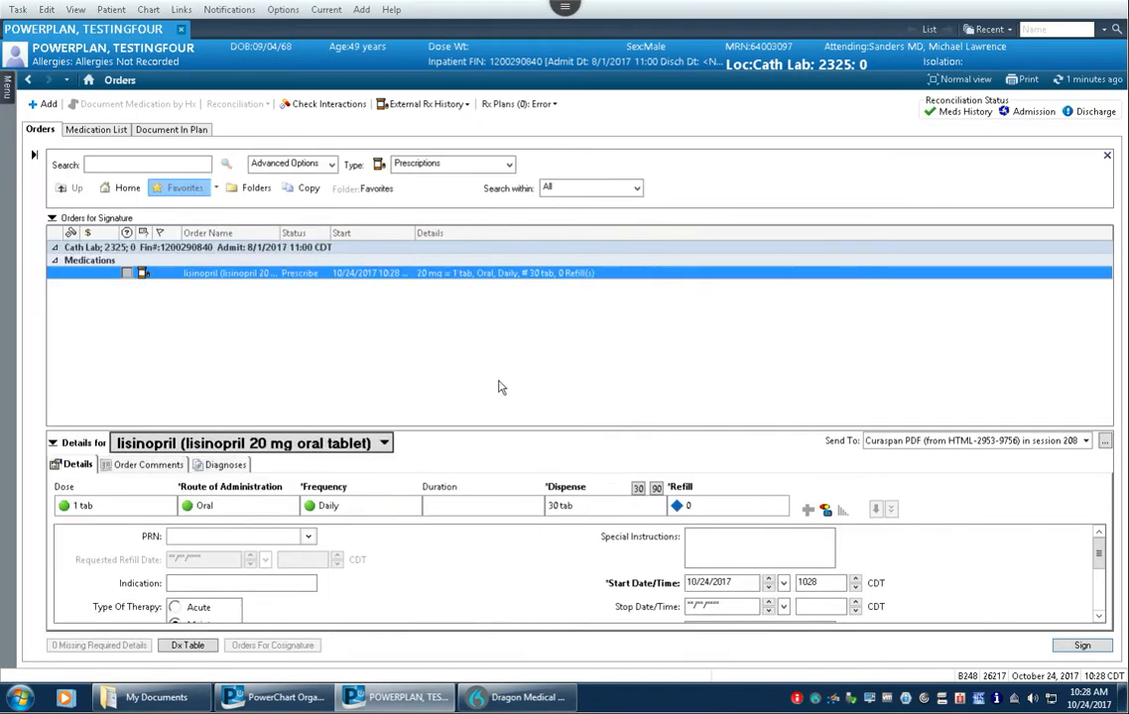
left_click_drag(657, 426, 650, 346)
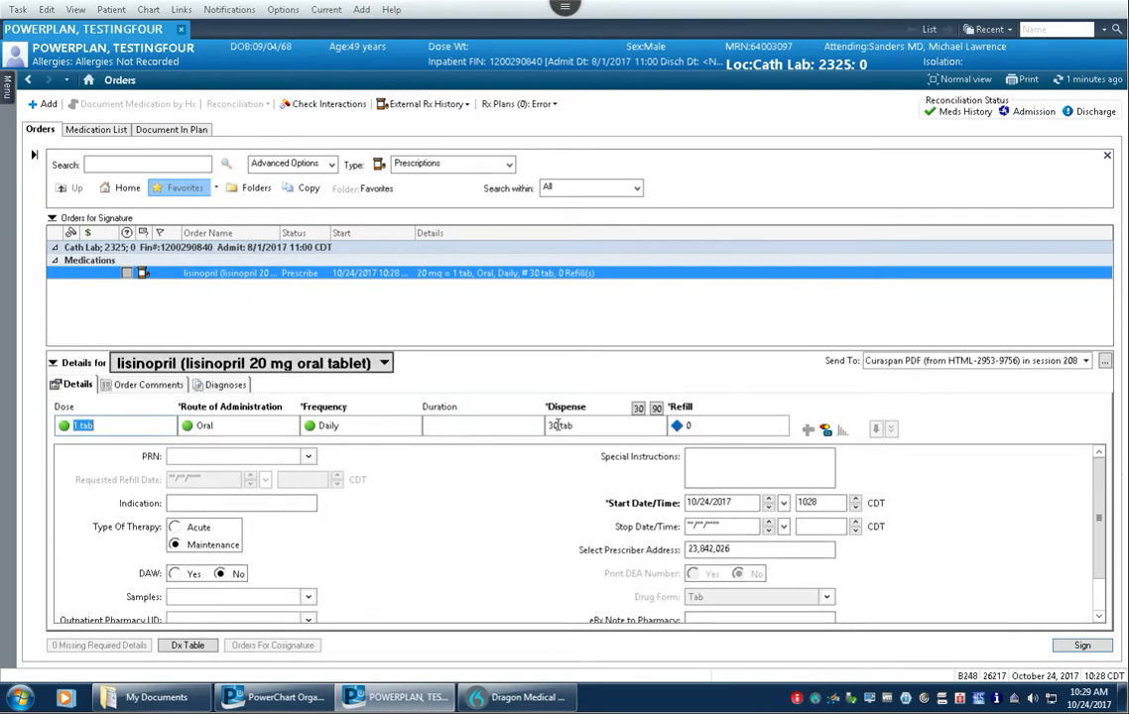
left_click(729, 427)
left_click(696, 457)
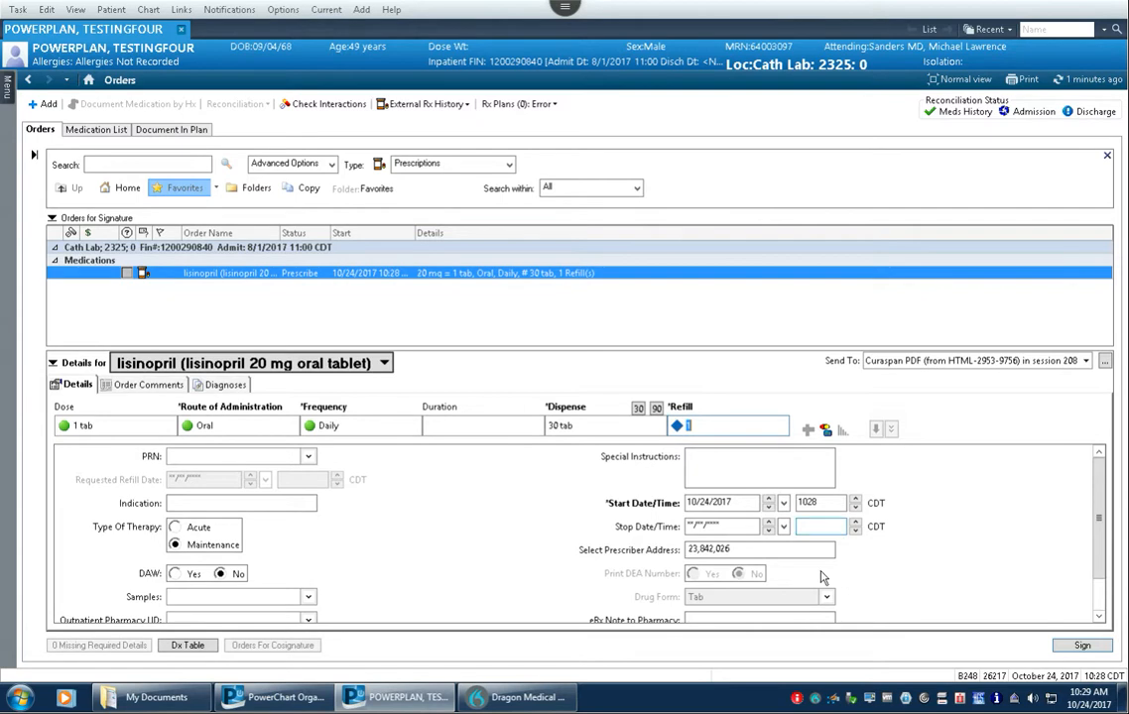
Review the available Send To destinations for the lisinopril prescription, keeping the current one.
left_click(1086, 363)
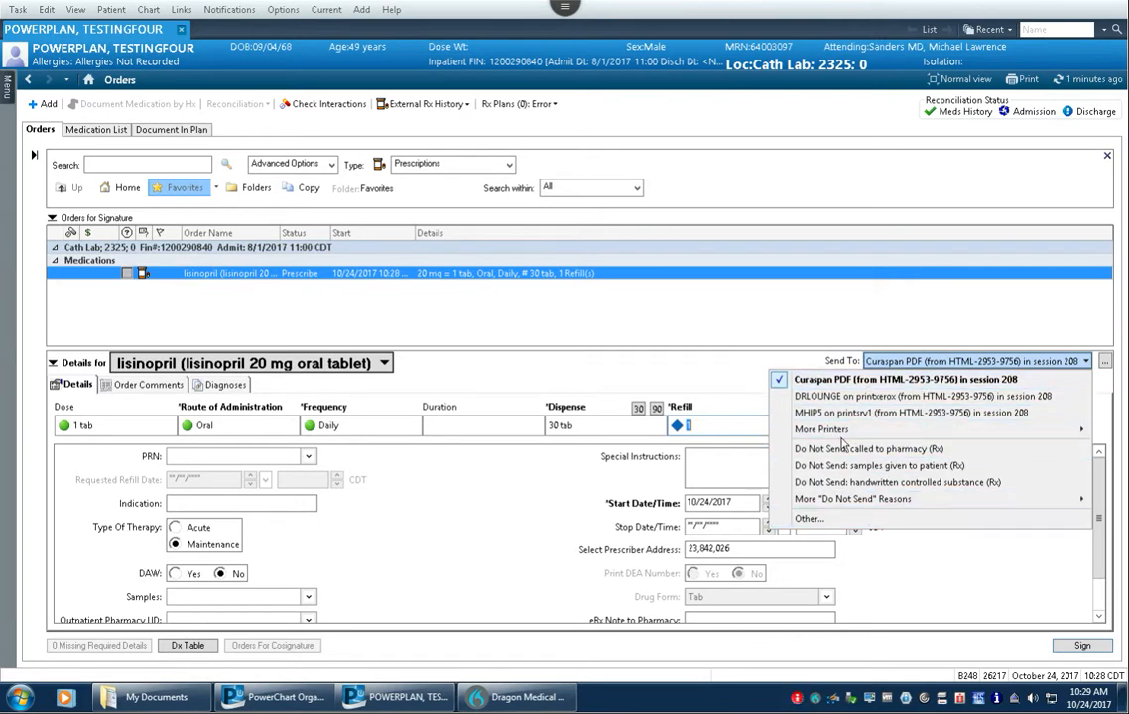
left_click(794, 282)
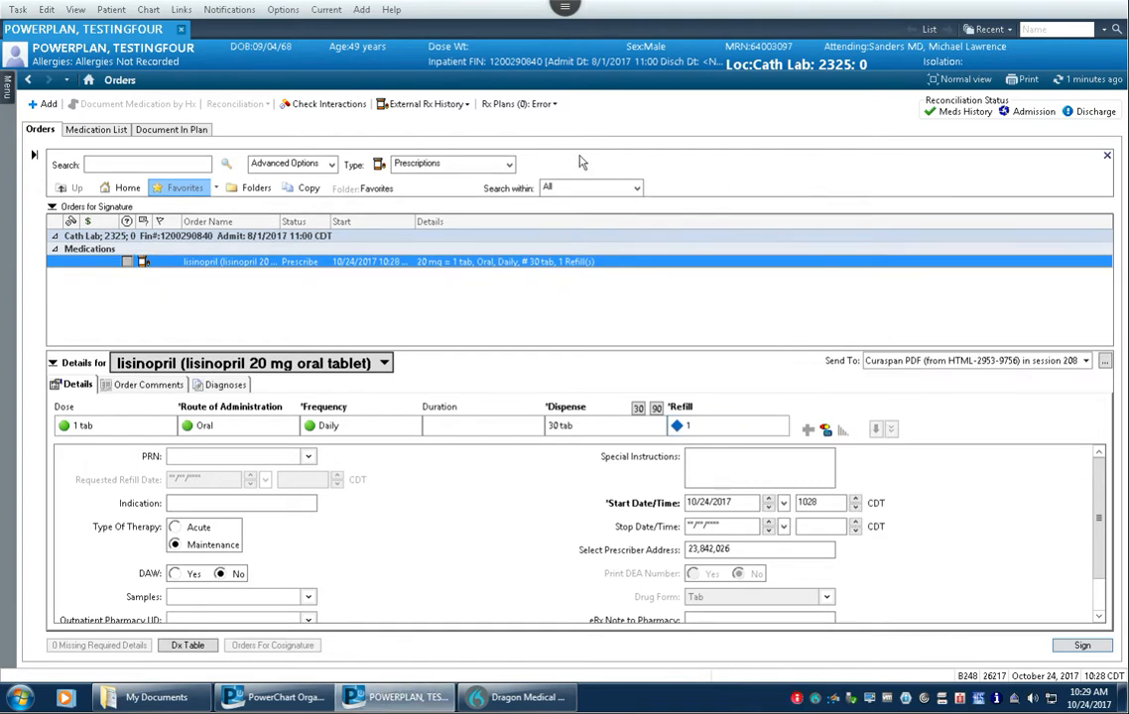
From the patient's home view, examine the preferred pharmacy search form, widen its window, and close it without selecting a pharmacy.
left_click(89, 80)
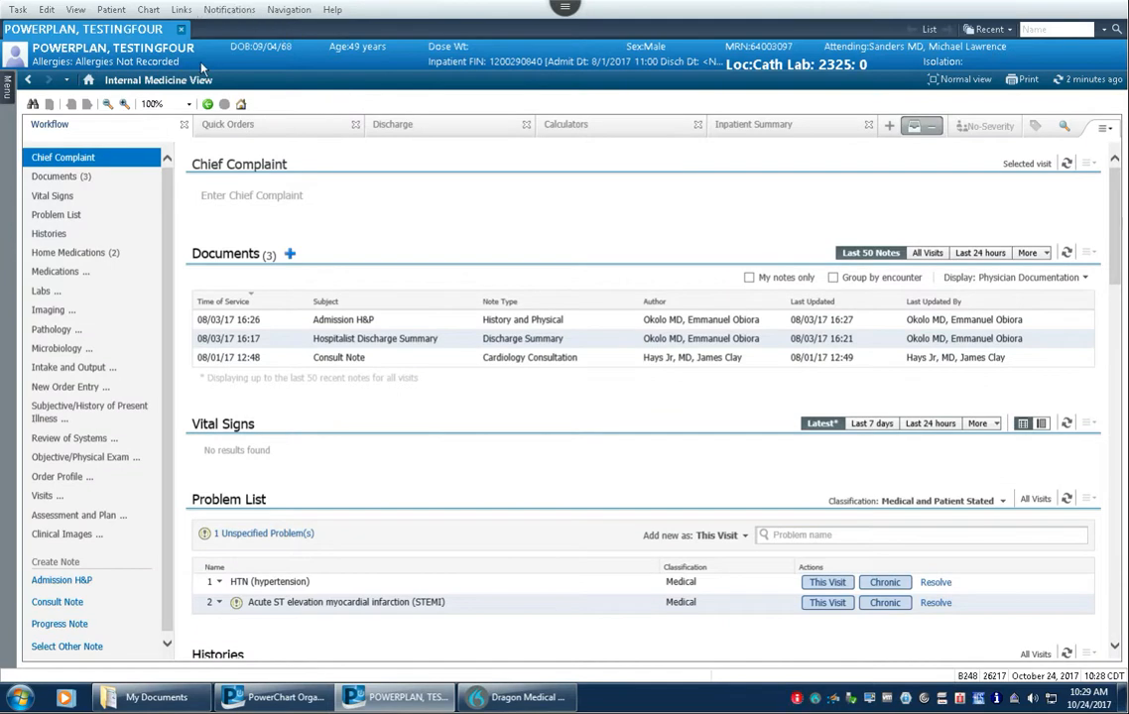
left_click(965, 79)
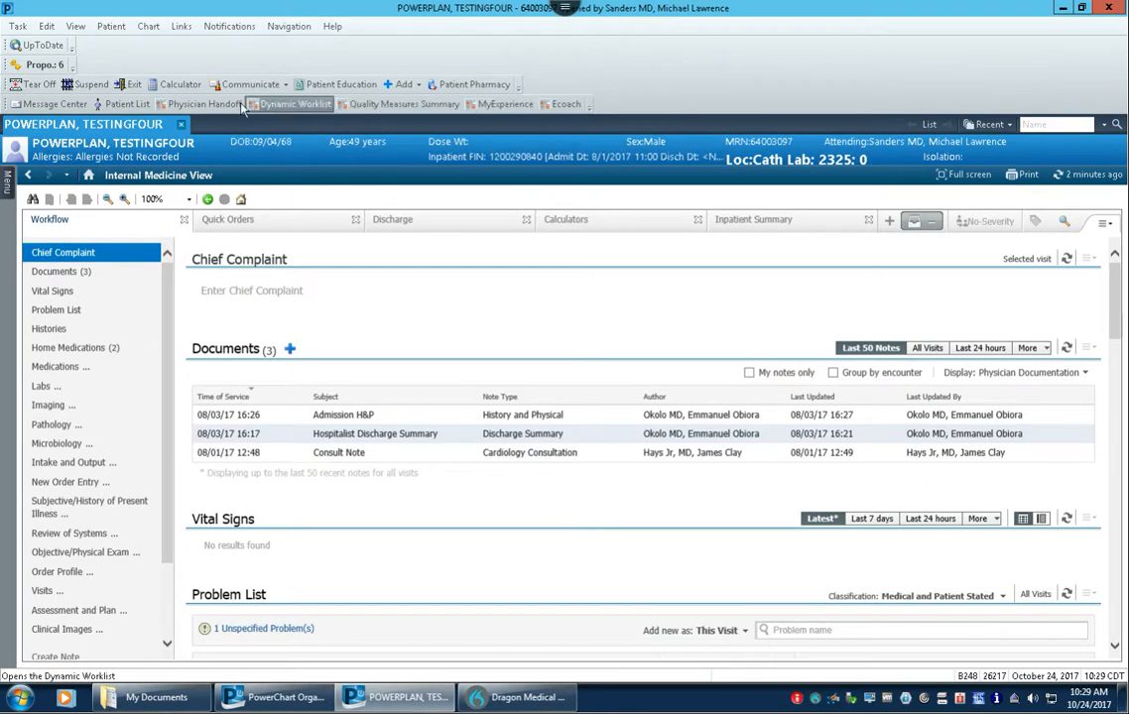
left_click(484, 86)
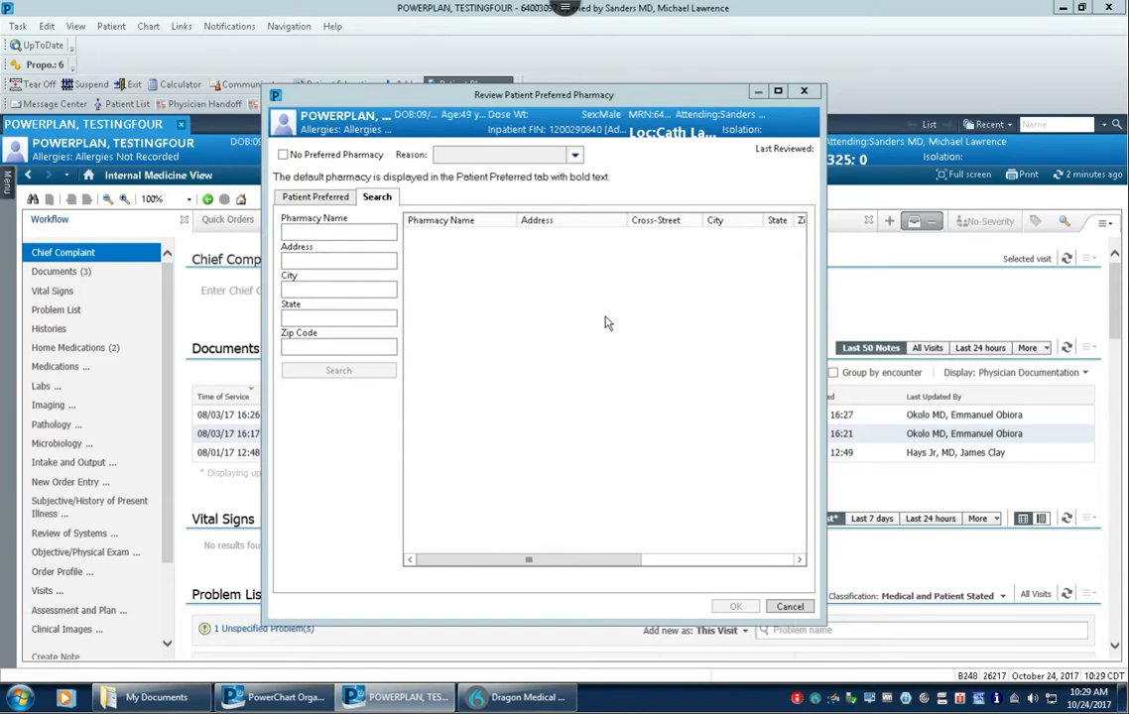
left_click_drag(823, 305, 1077, 305)
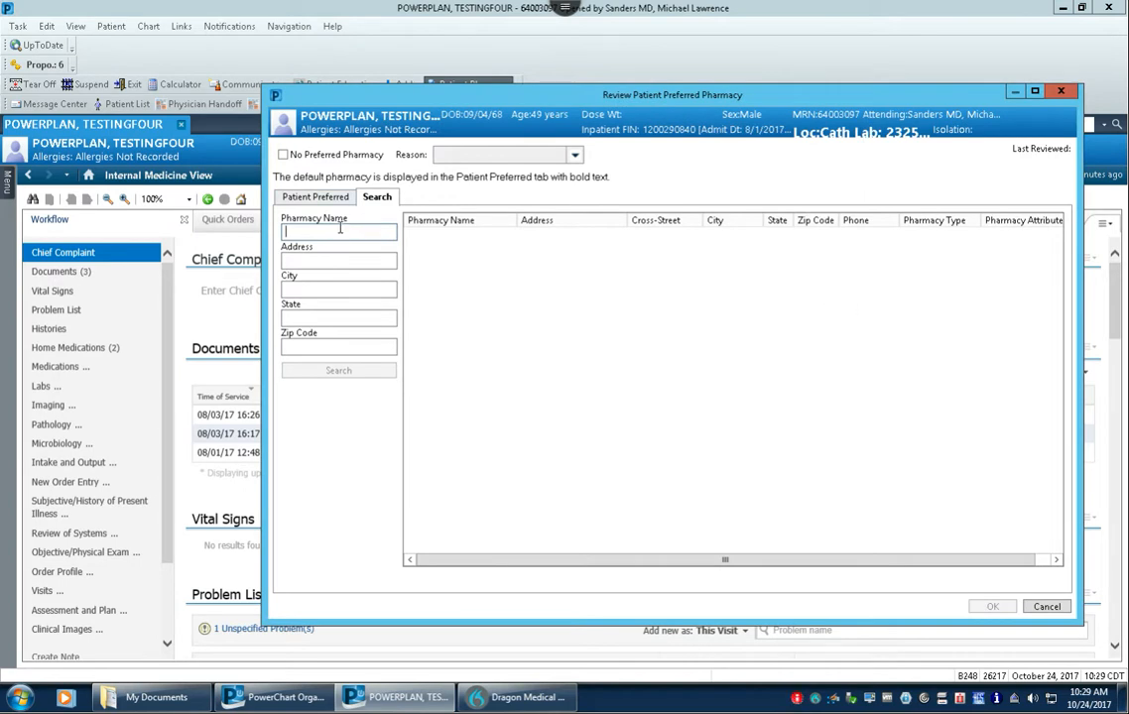
left_click(1053, 606)
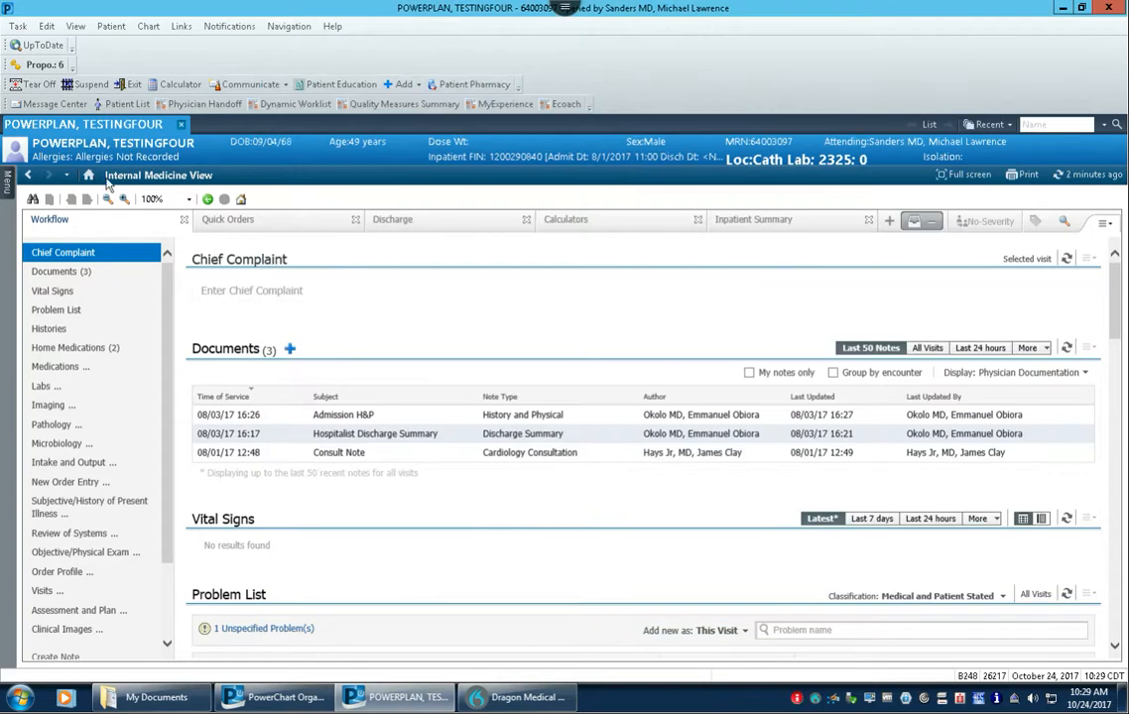
Return to the pending lisinopril order and examine its prescription routing options and Send To destinations without changing them.
left_click(29, 174)
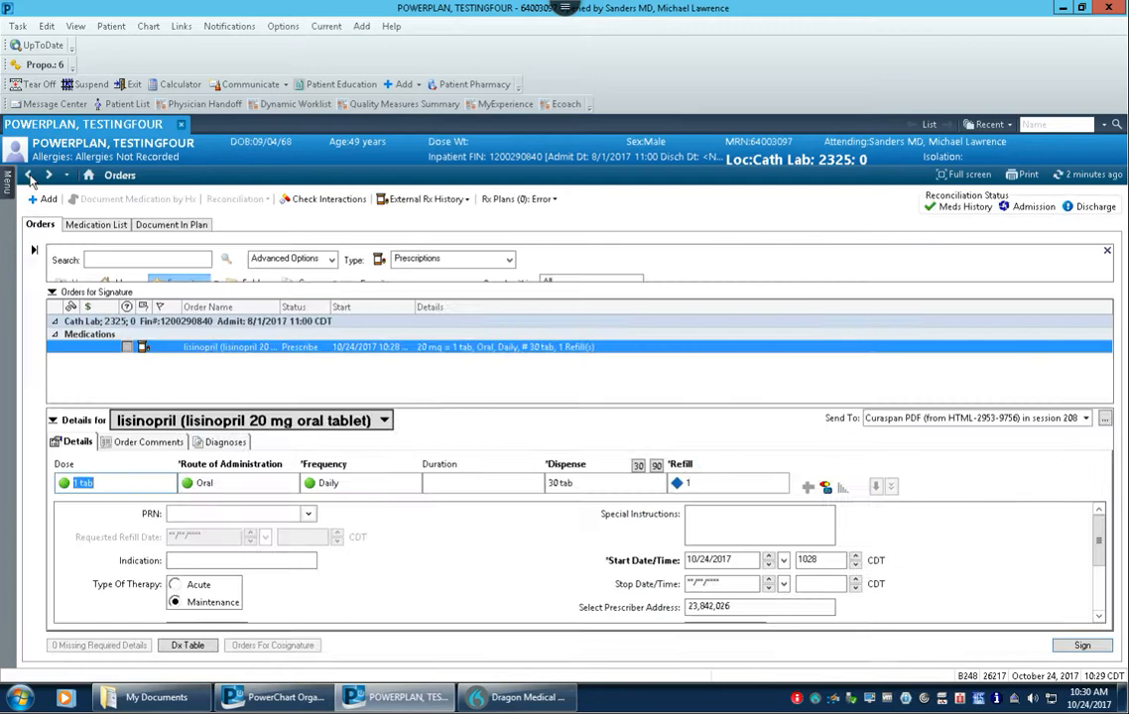
left_click(960, 175)
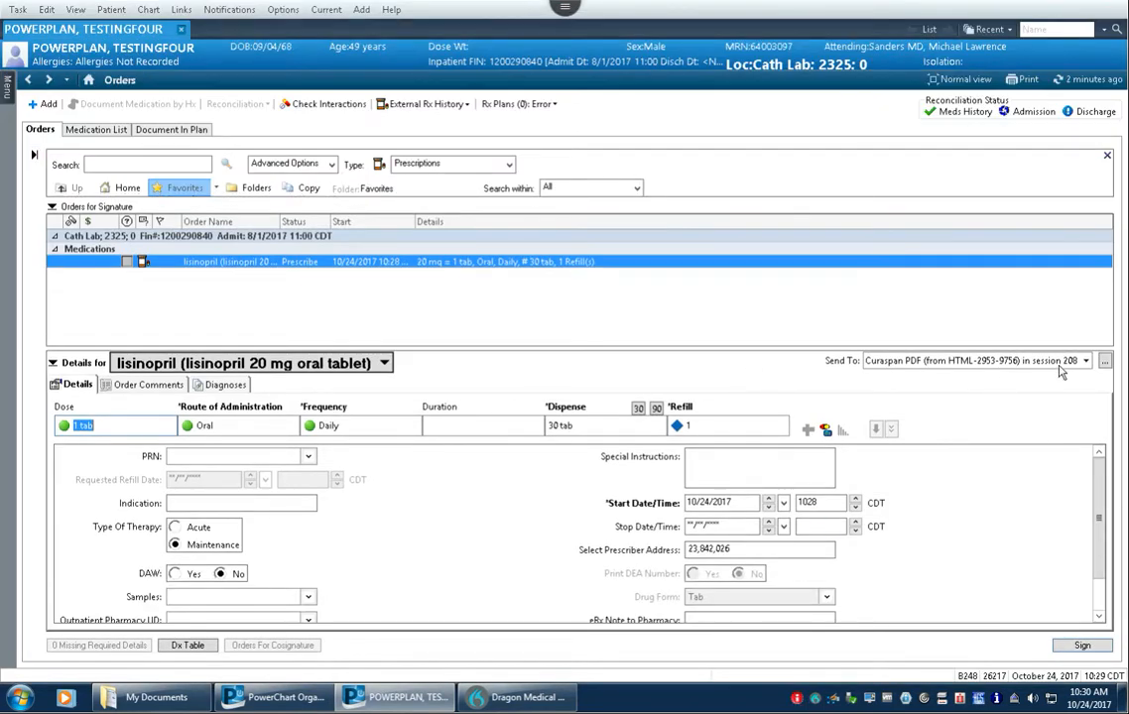
left_click(1102, 361)
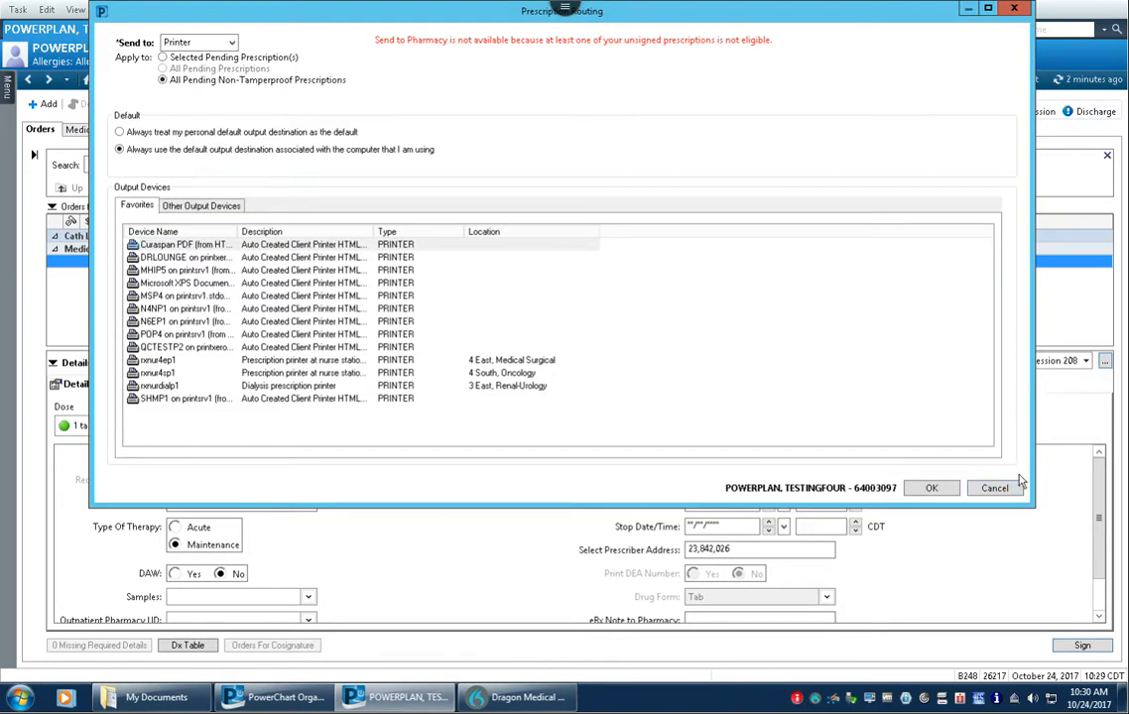
left_click(994, 487)
left_click(1086, 361)
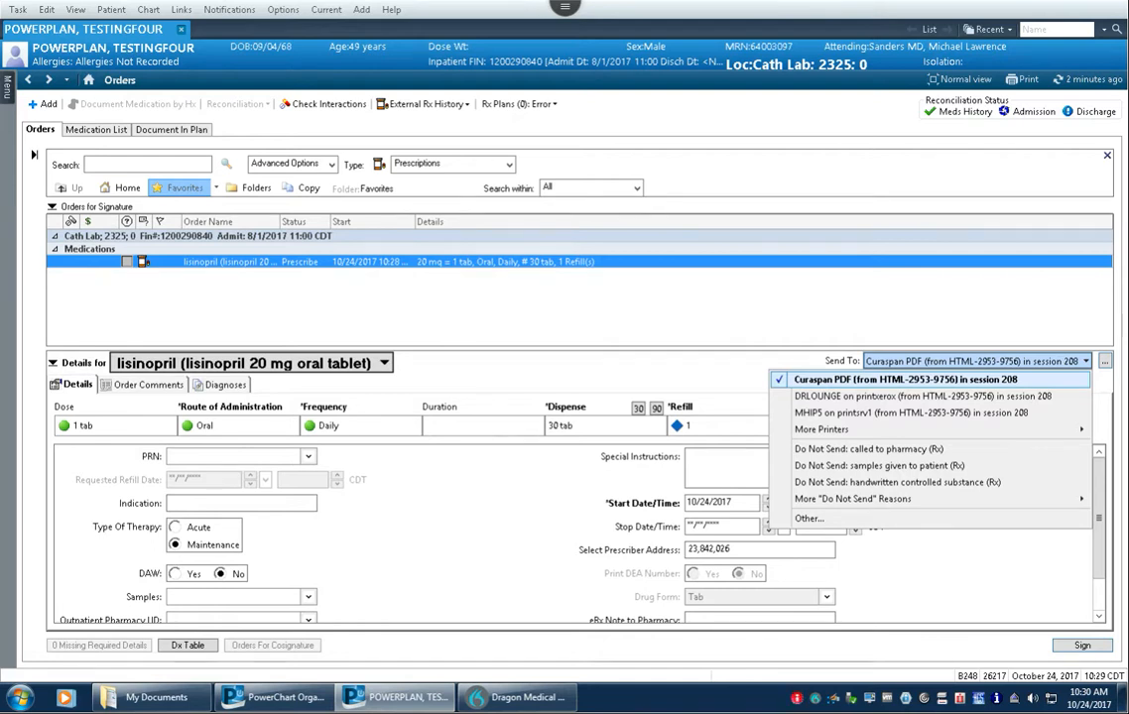
left_click(1087, 363)
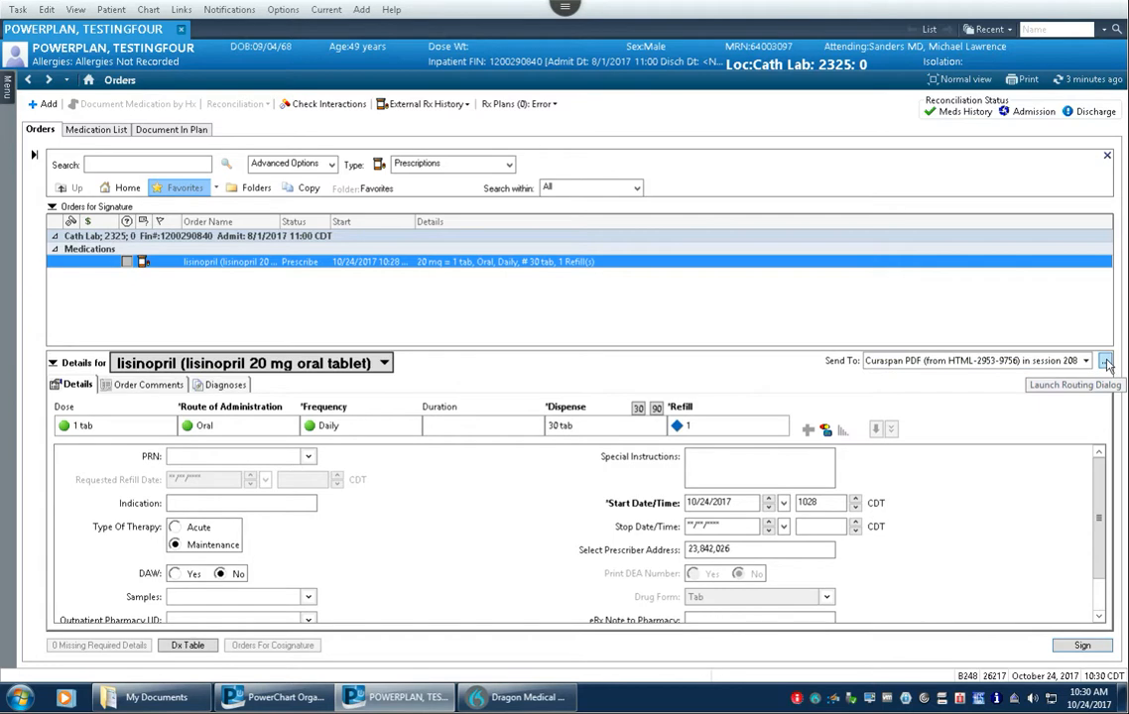
Open prescription routing for the pending order, show the other output devices, and keep Printer as the destination.
left_click(1106, 363)
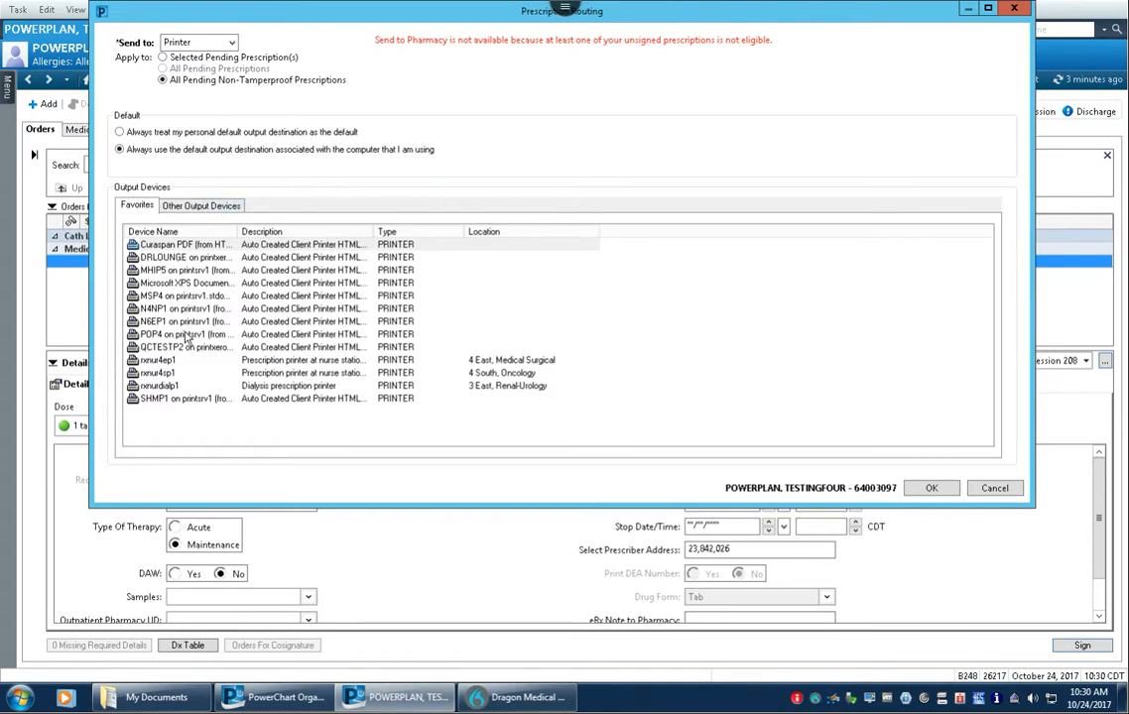
left_click(211, 208)
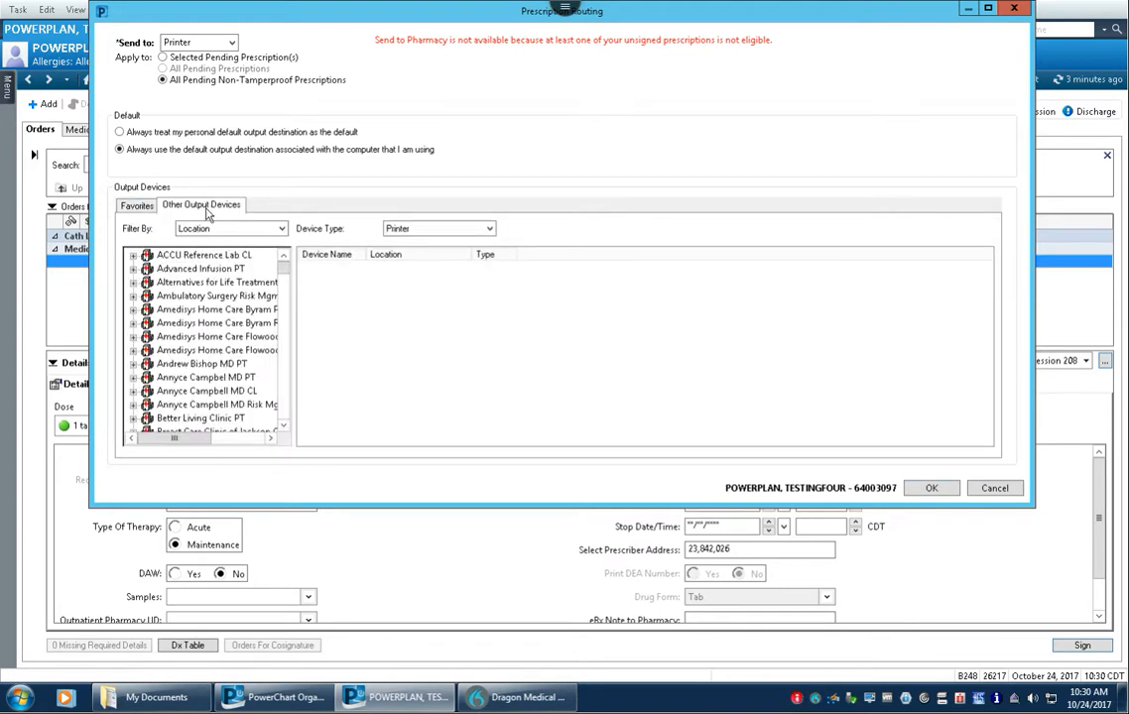
left_click(232, 43)
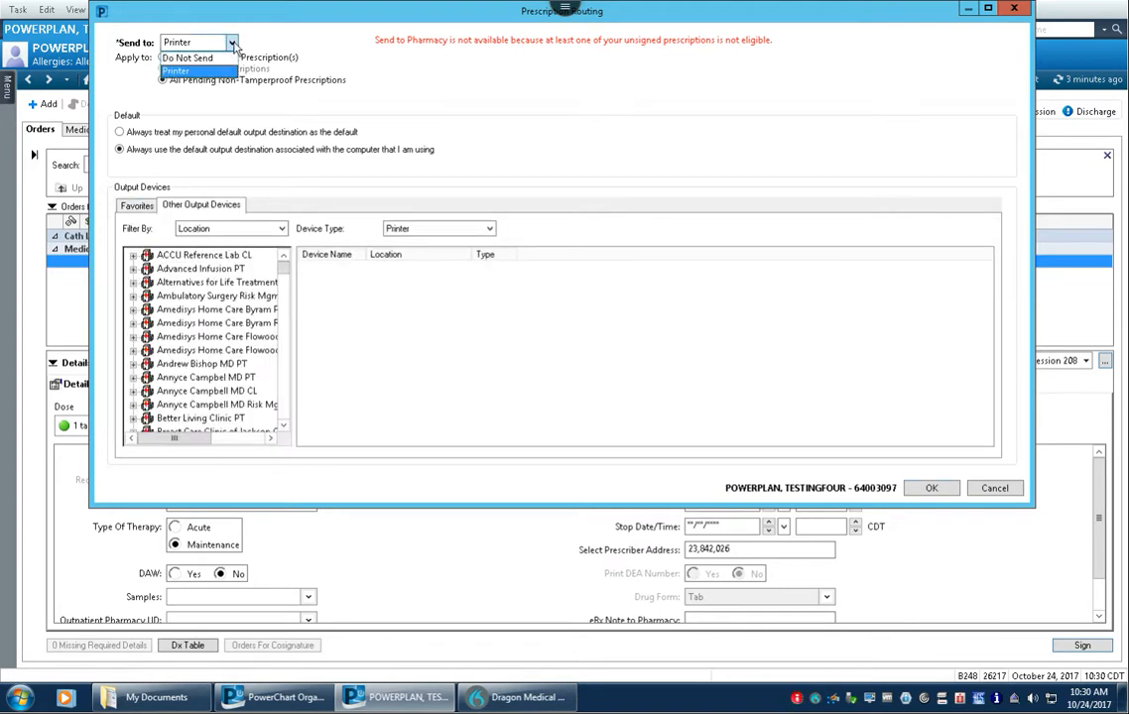
left_click(208, 70)
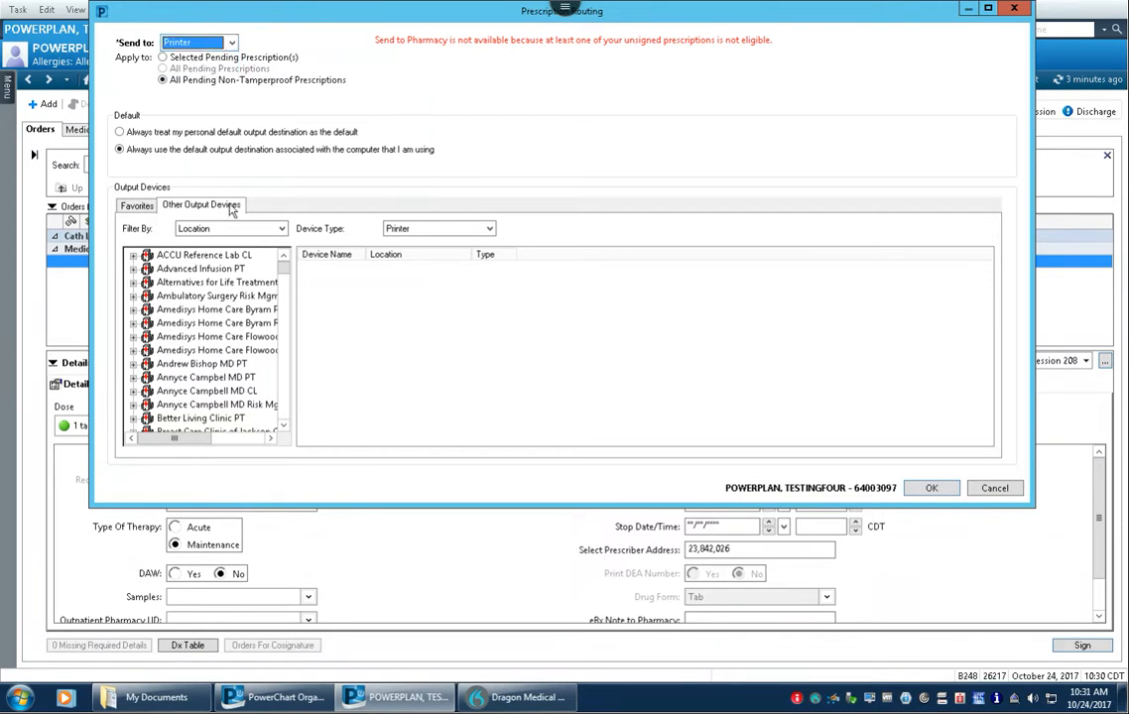
Expand St Dominic Health Services and St Dominic Hospital in the location list, keeping Send to set to Printer.
left_click_drag(285, 274, 284, 392)
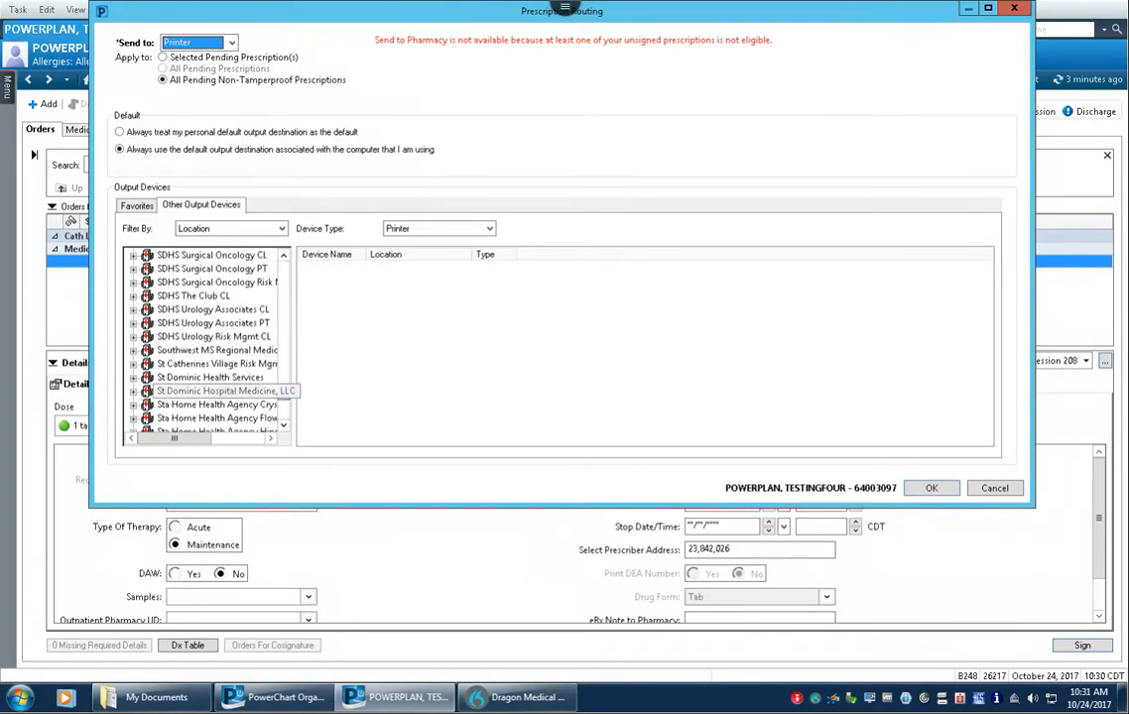
scroll(266, 367, "down", 1)
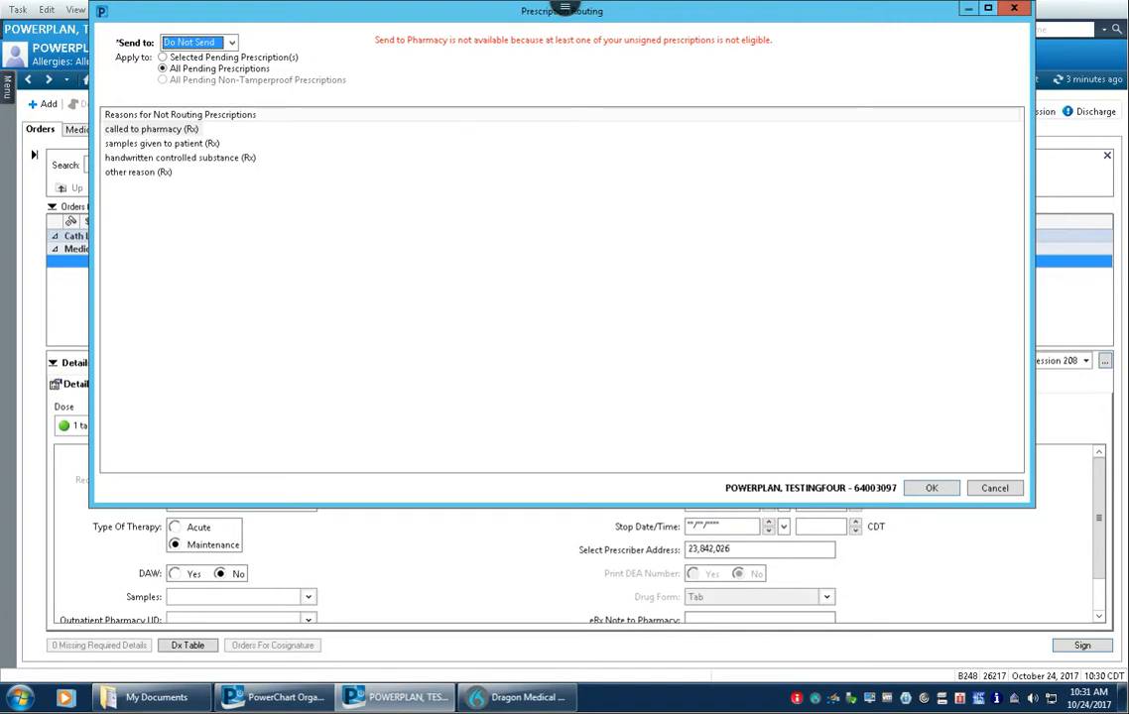
key("Up")
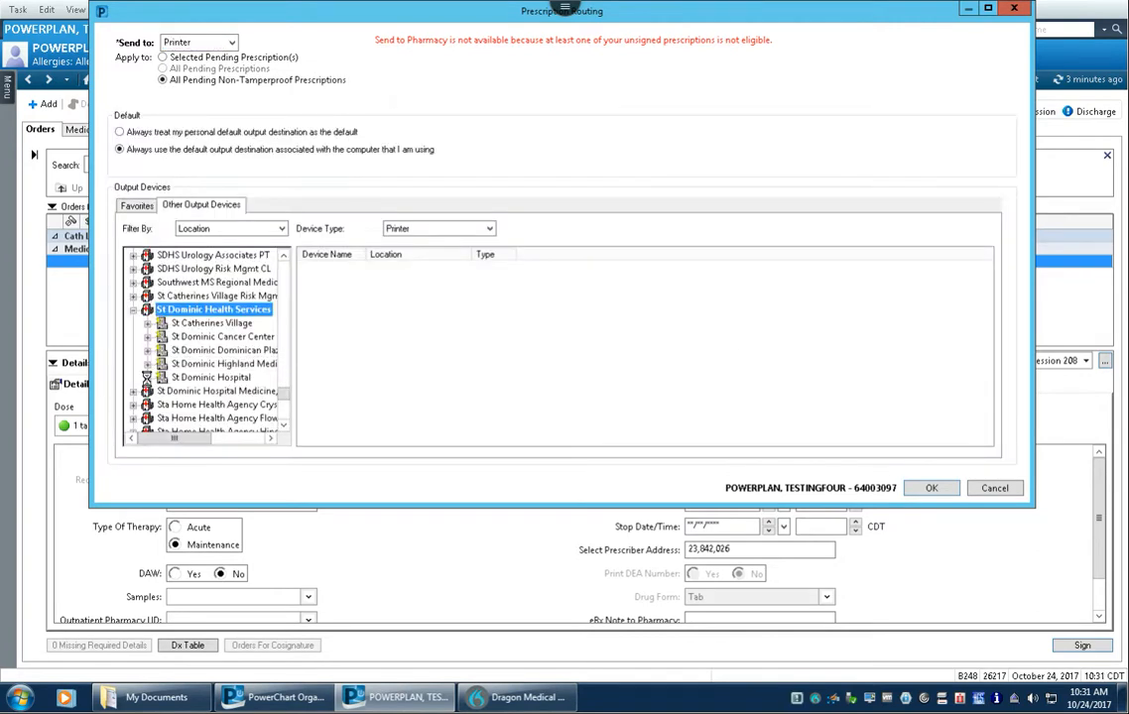
left_click(147, 377)
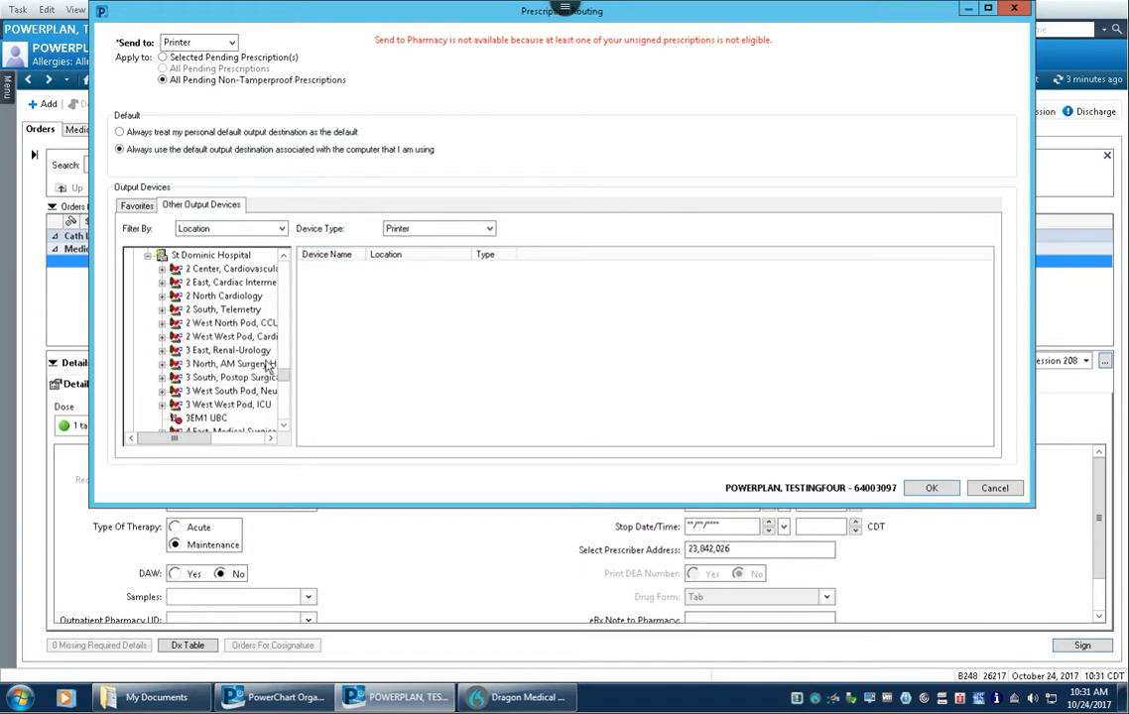
Check the hospital units 2 North Cardiology, 2 South Telemetry and 3 East Renal-Urology for available prescription printers.
left_click(224, 283)
left_click(222, 296)
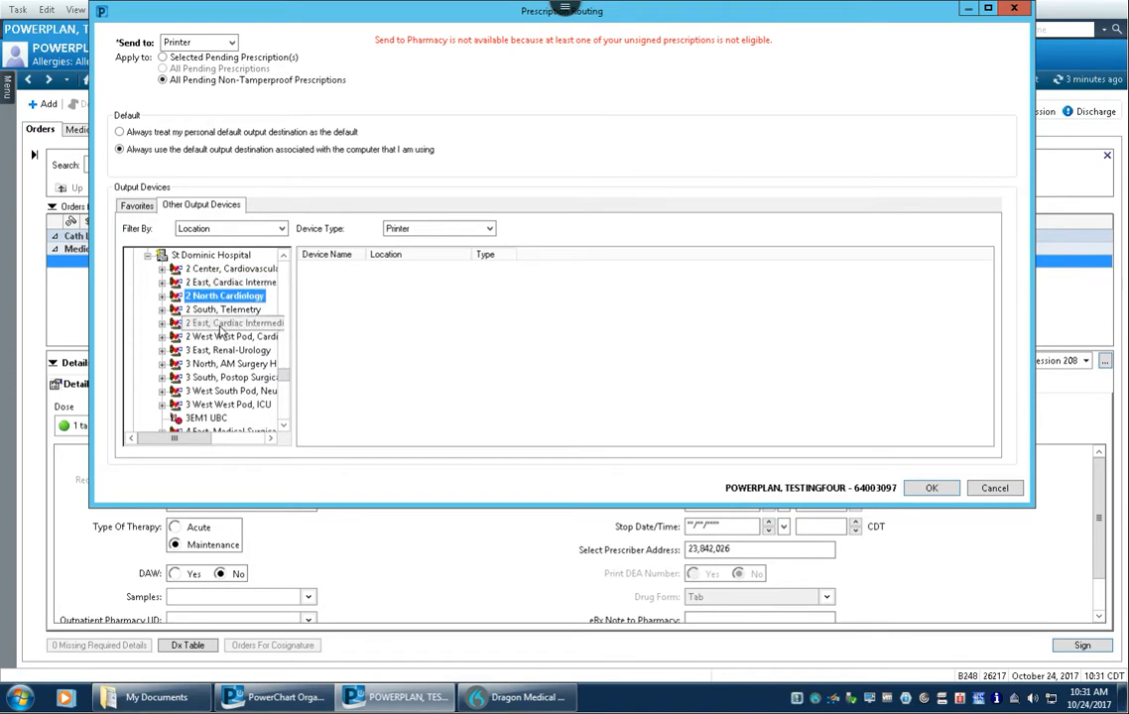
left_click(225, 313)
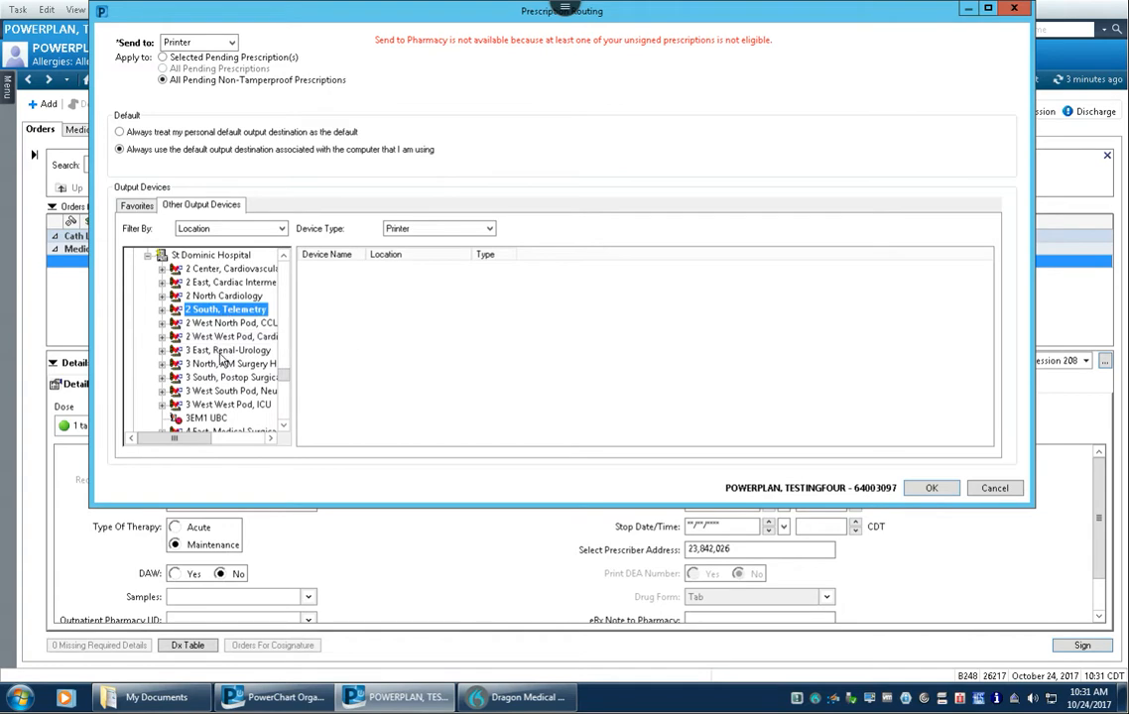
left_click(228, 351)
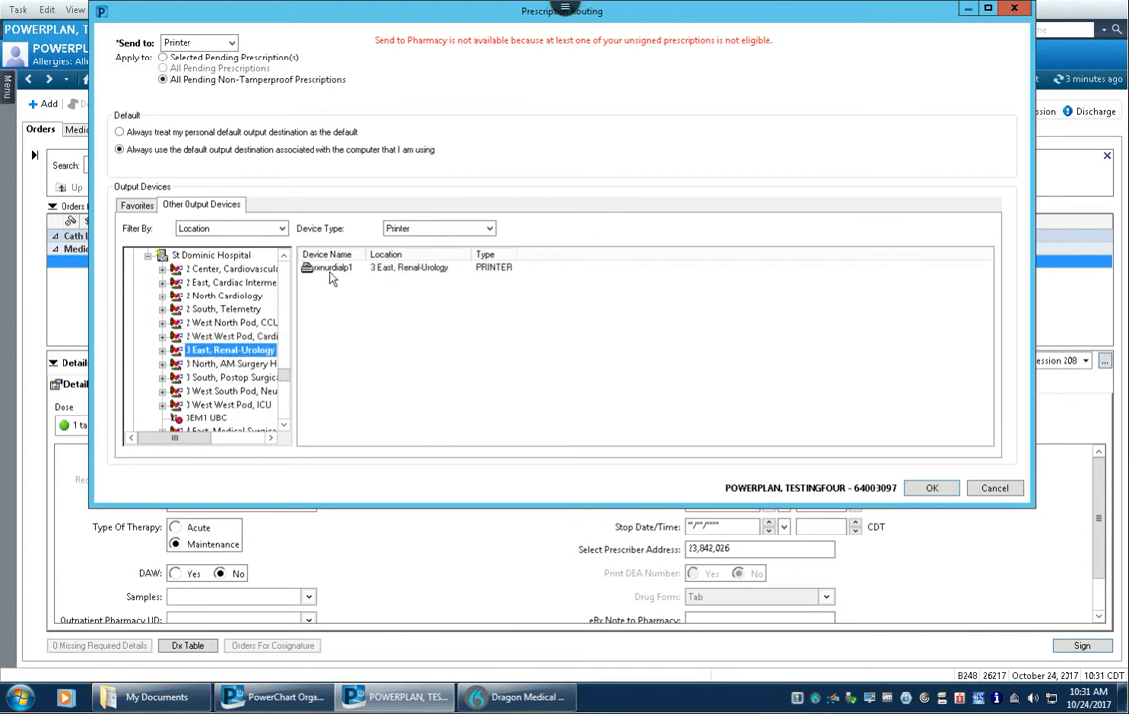
Select the rxnurdialp1 printer in 3 East, Renal-Urology and bring up its favorites option.
left_click(338, 268)
right_click(340, 270)
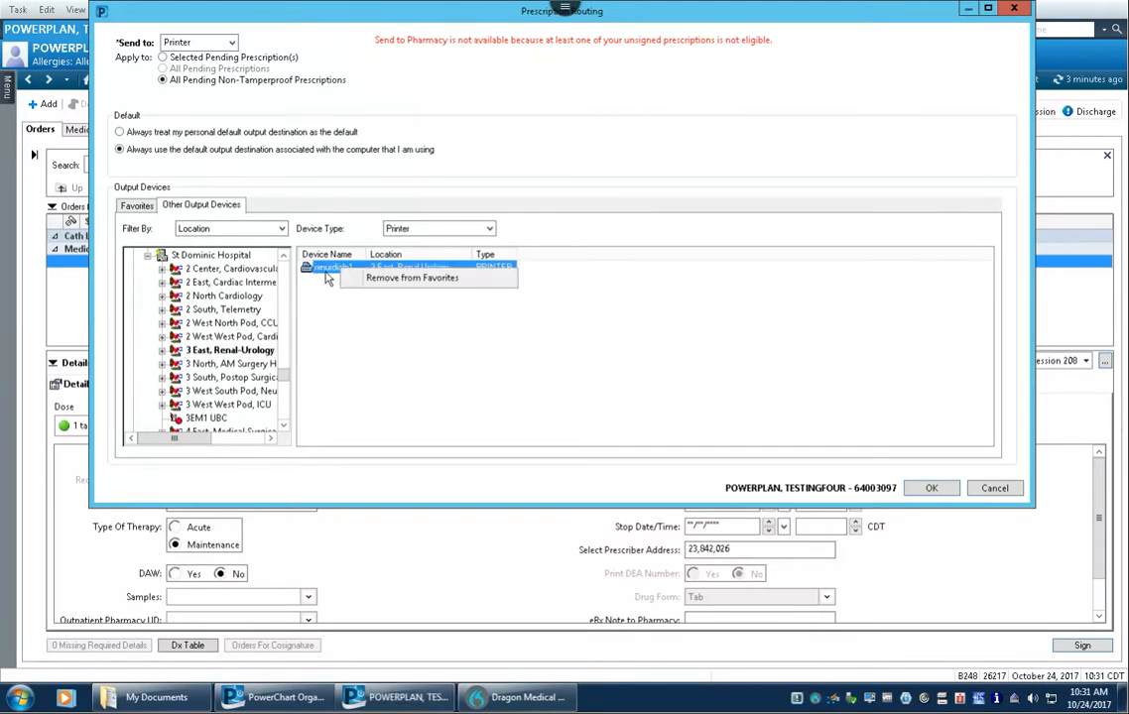
left_click(426, 283)
Find the 6 East, Neurology unit in the location list and add its rxnur6ep1 printer to favorites.
left_click_drag(284, 374, 285, 390)
left_click(204, 379)
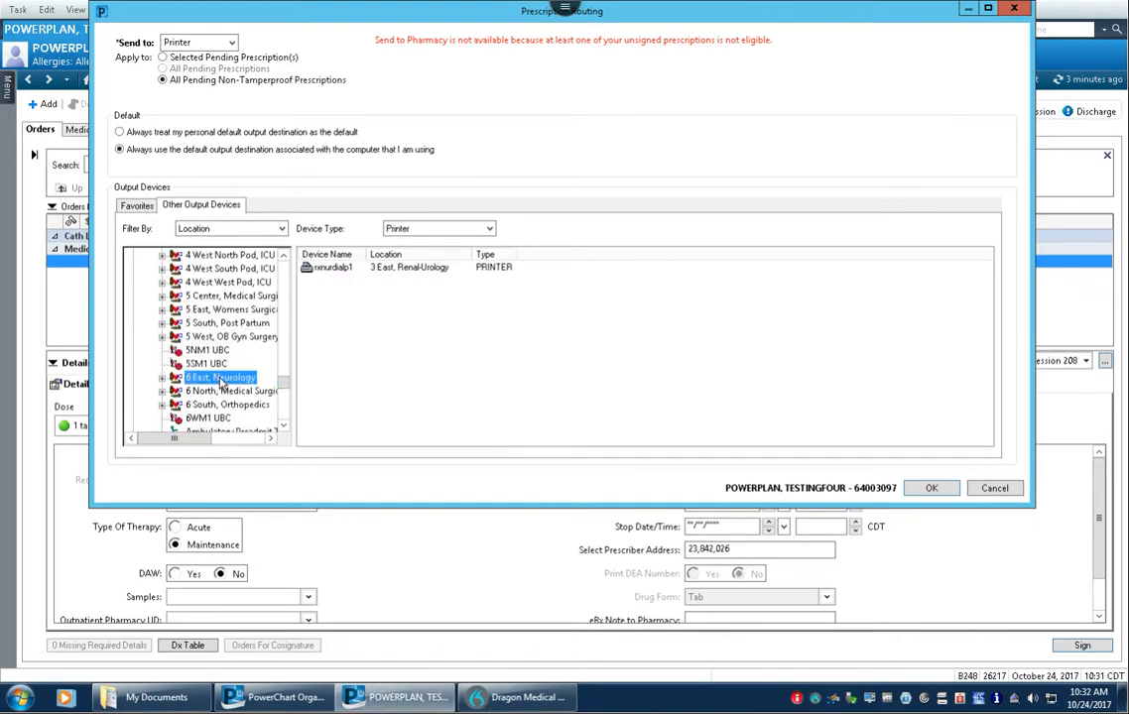
left_click(338, 282)
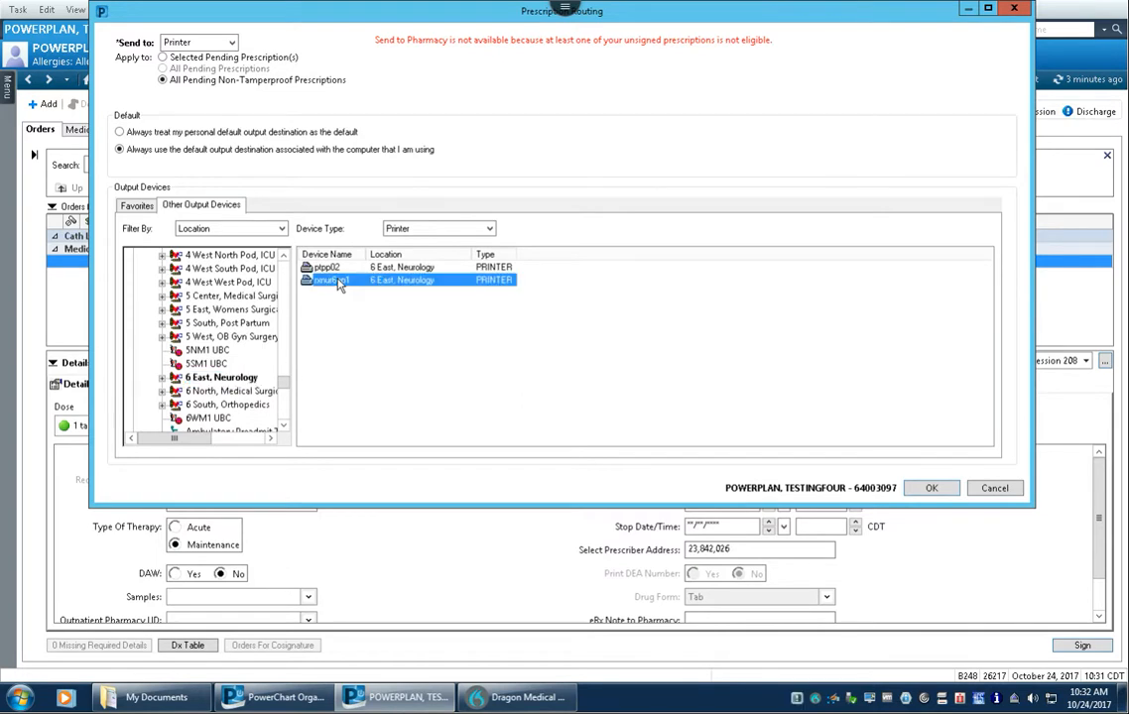
right_click(338, 282)
left_click(397, 290)
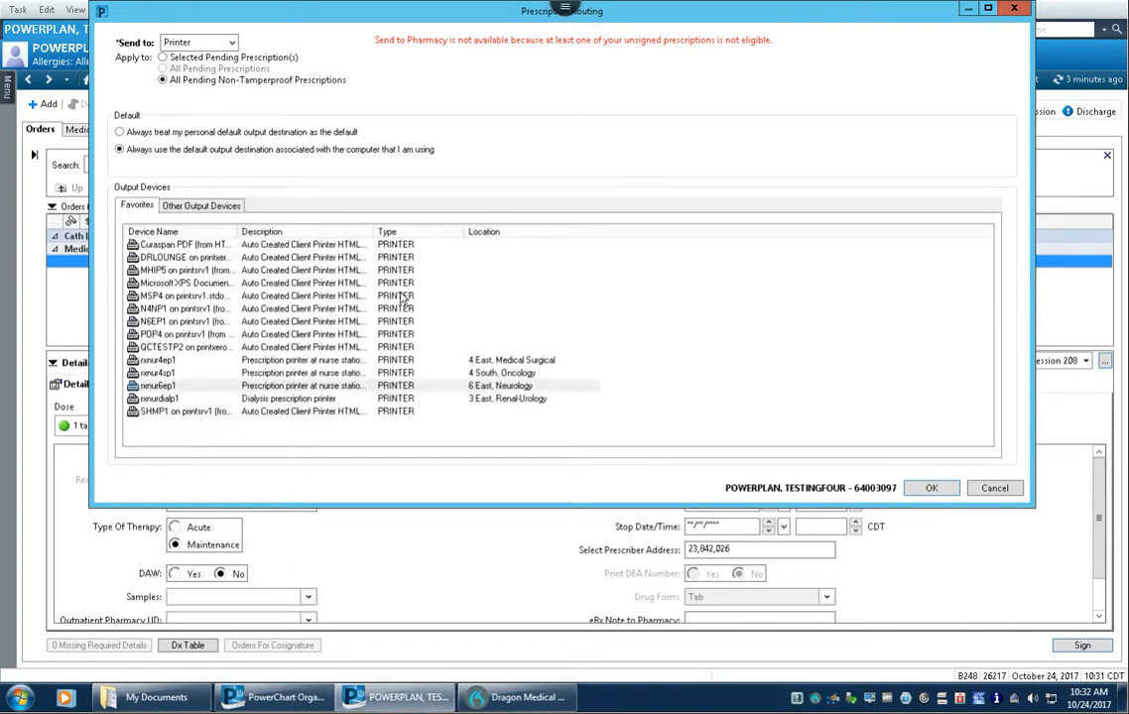
Browse further units under other output devices, return to favorites, and route the lisinopril prescription to printer rxnur6ep1.
left_click(188, 205)
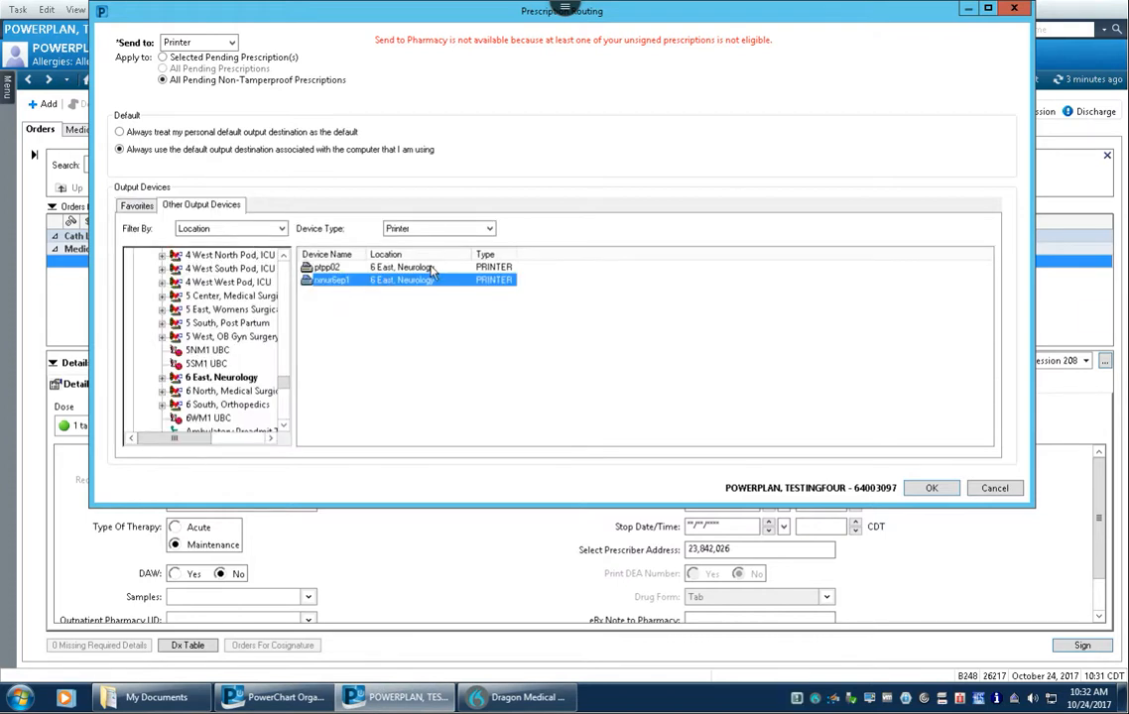
left_click(284, 425)
left_click(284, 426)
left_click(283, 425)
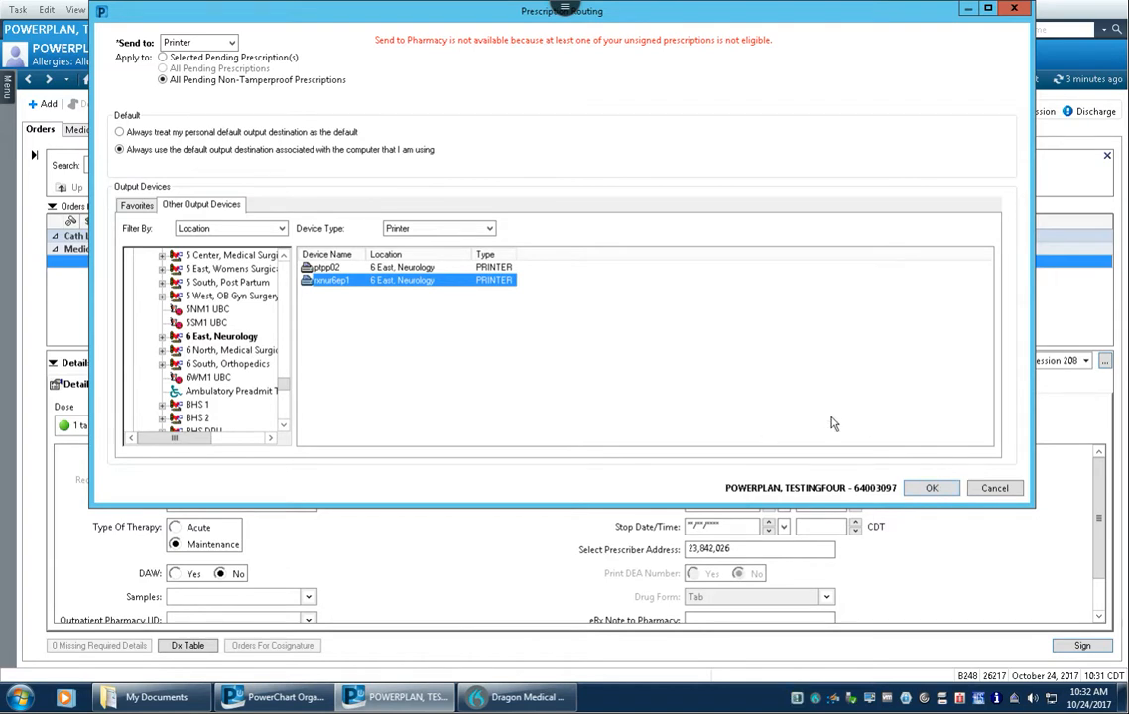
left_click(131, 204)
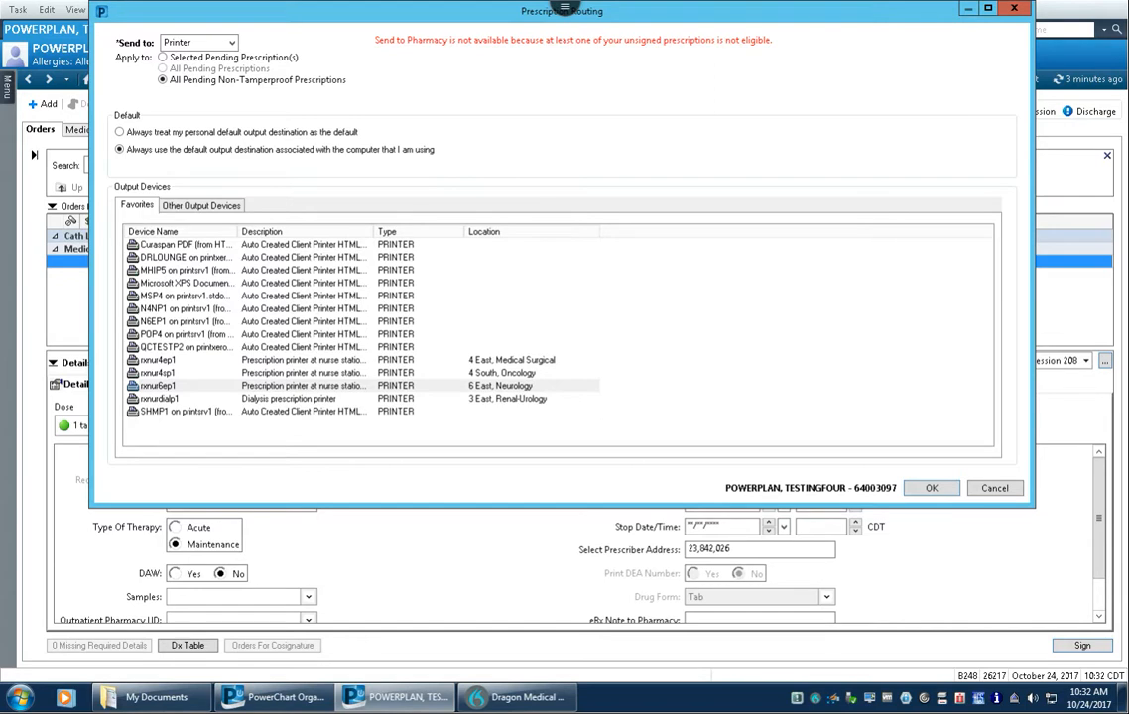
left_click(954, 493)
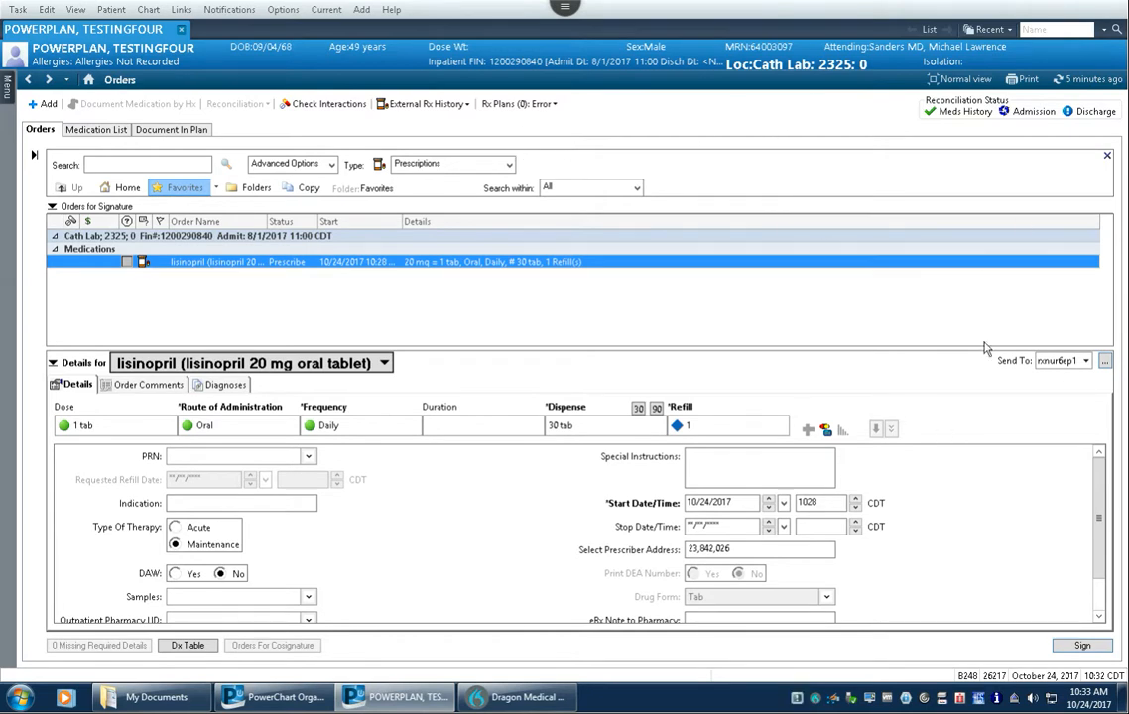
Open the discharge order reconciliation from Medication Reconciliation in the Discharge workflow of the Internal Medicine View.
left_click(89, 80)
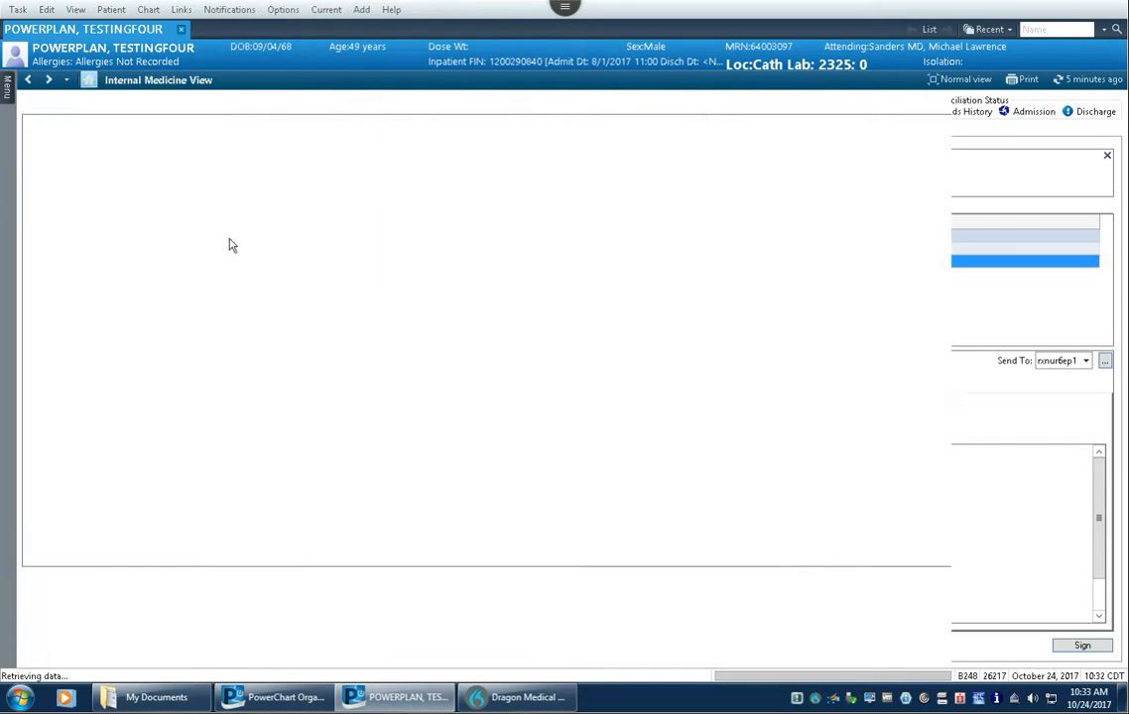
left_click(433, 132)
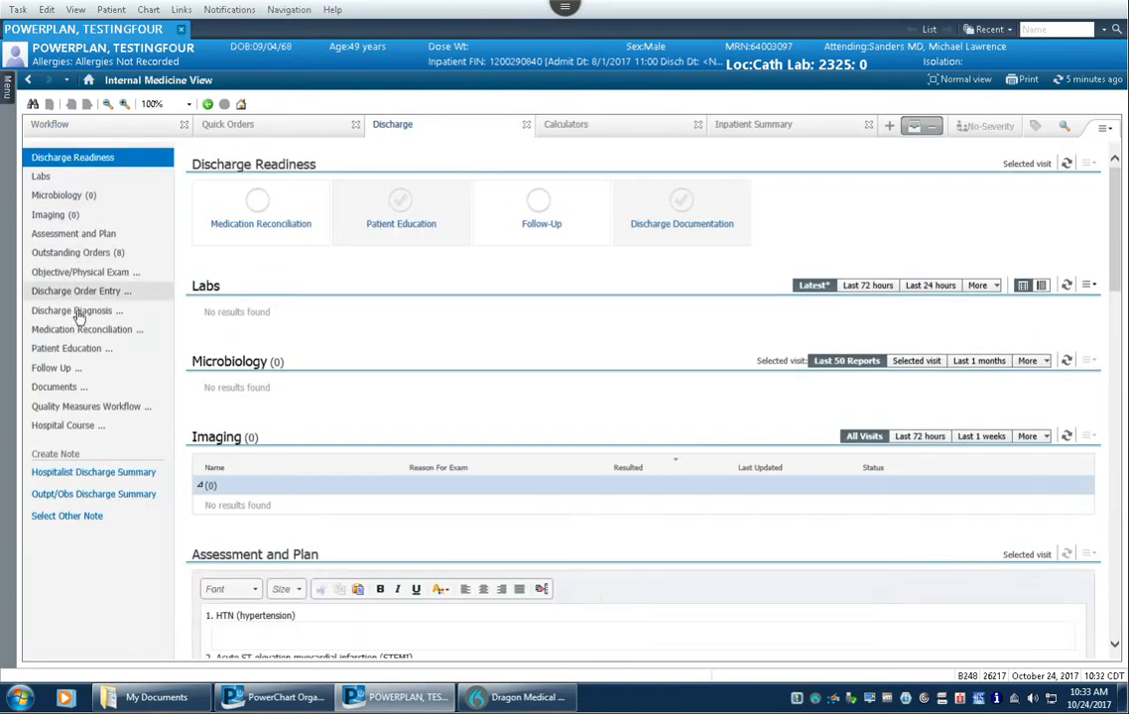
left_click(80, 330)
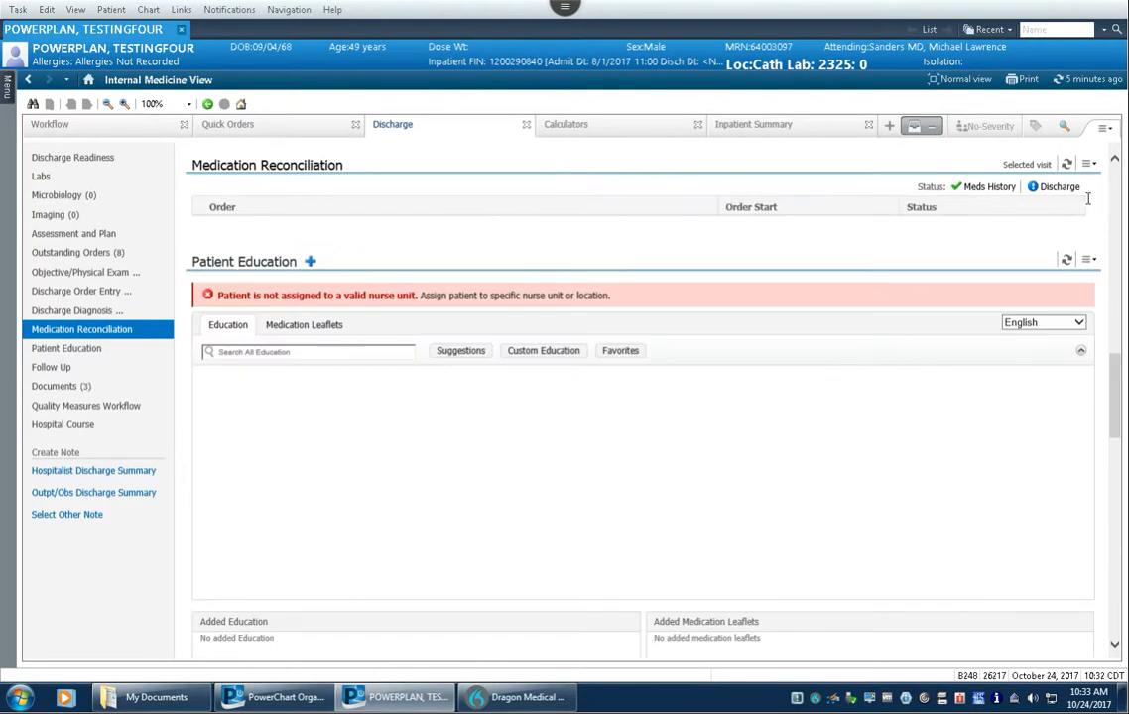
left_click(1057, 186)
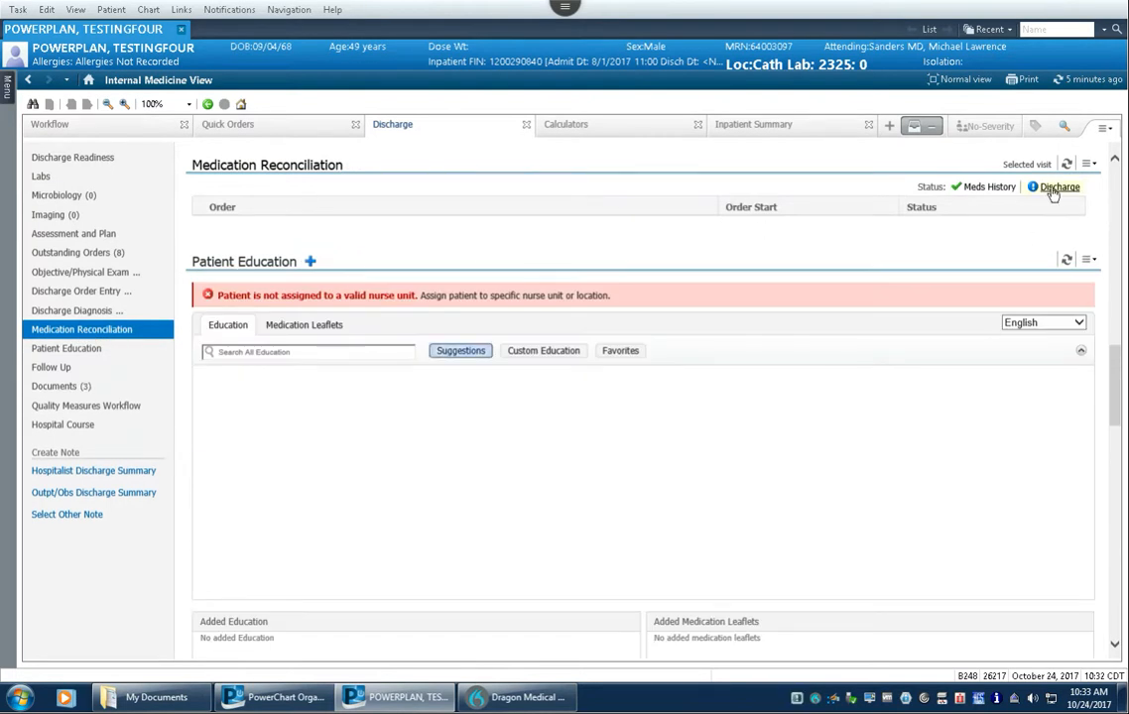
left_click(706, 402)
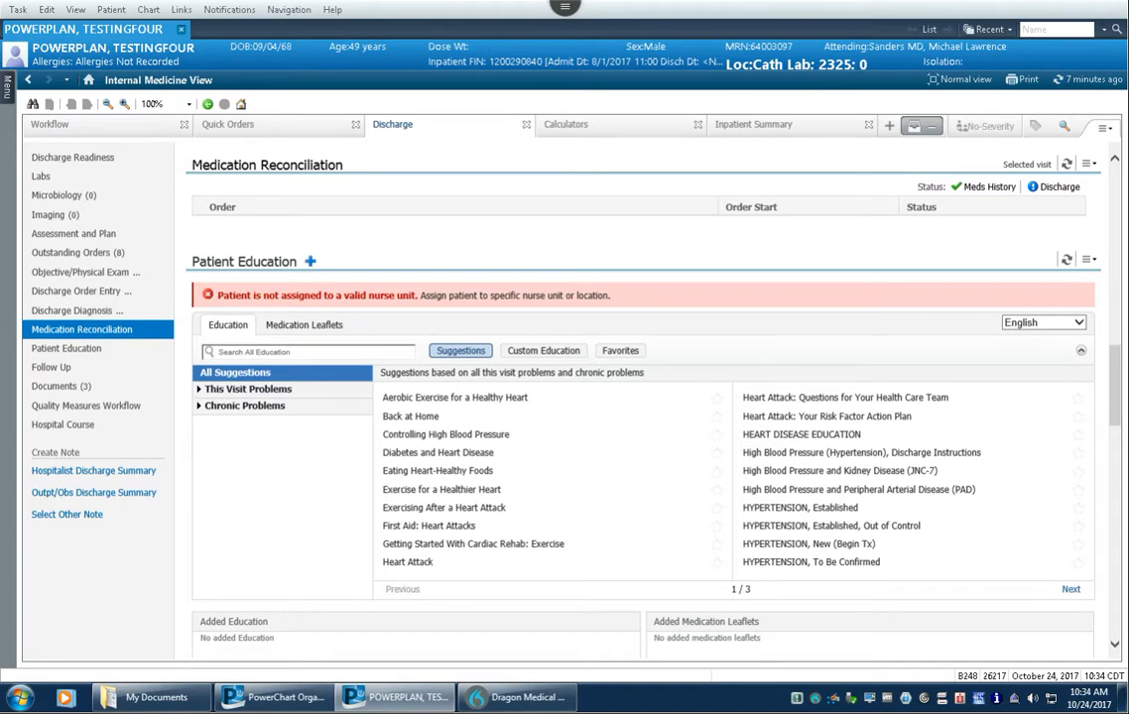
mouse_move(1059, 186)
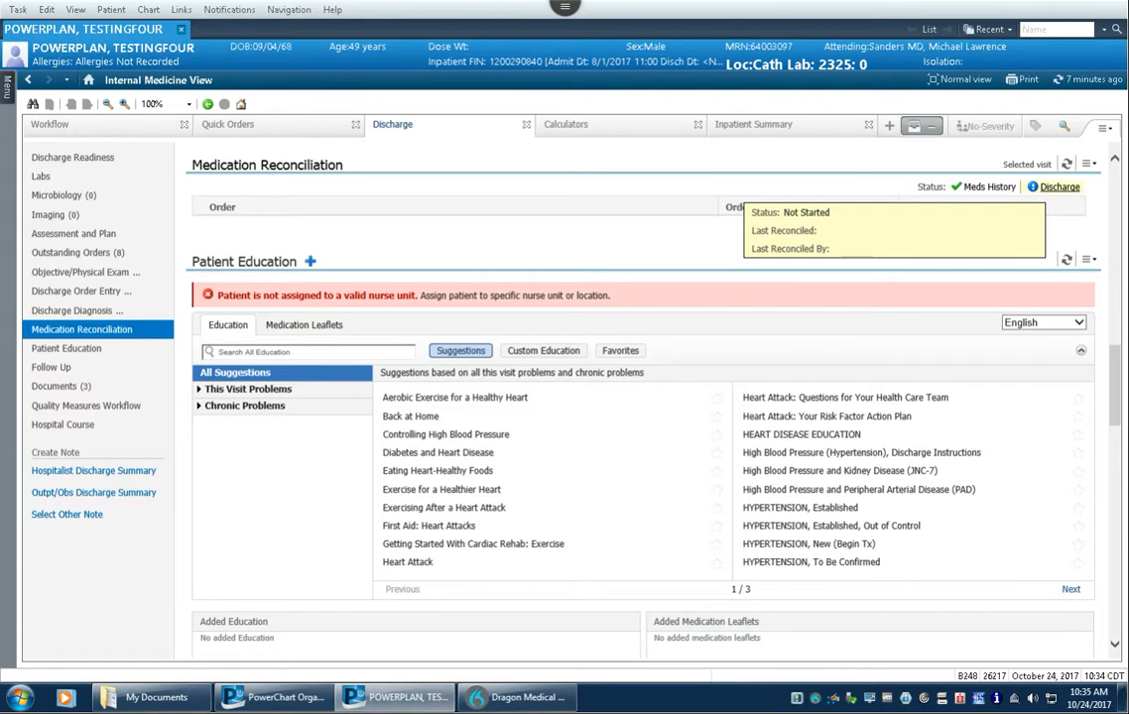
left_click(1059, 187)
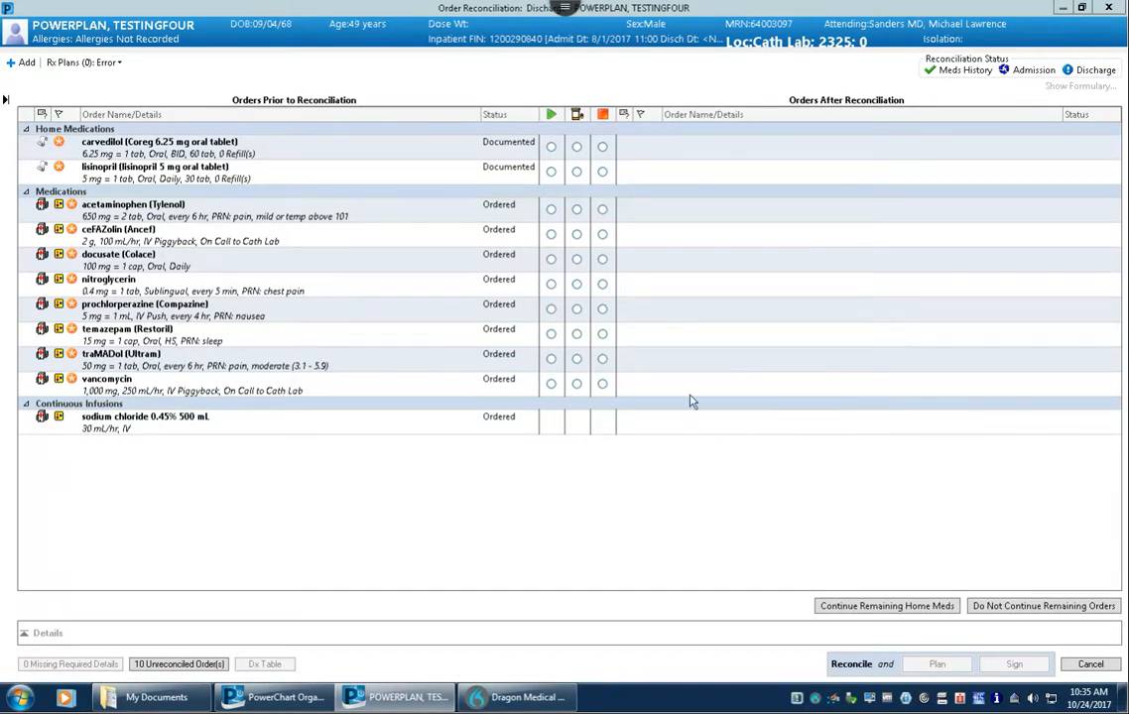
Continue the remaining home medications and do not continue the remaining inpatient orders.
left_click(899, 608)
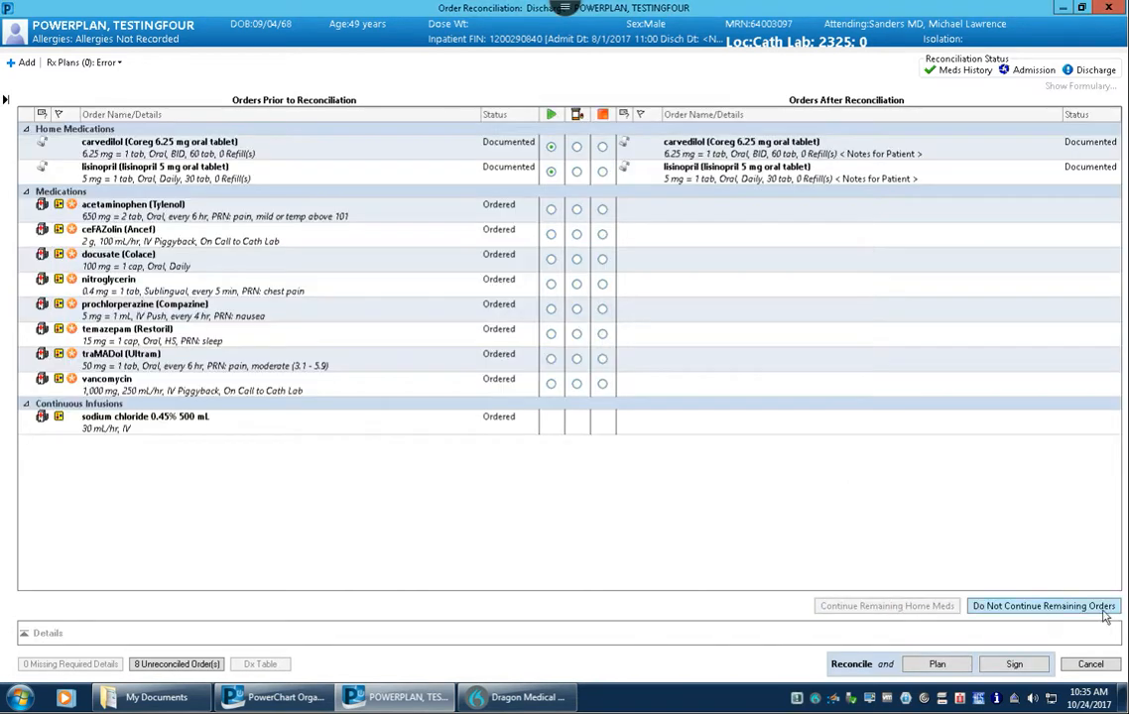
left_click(1067, 608)
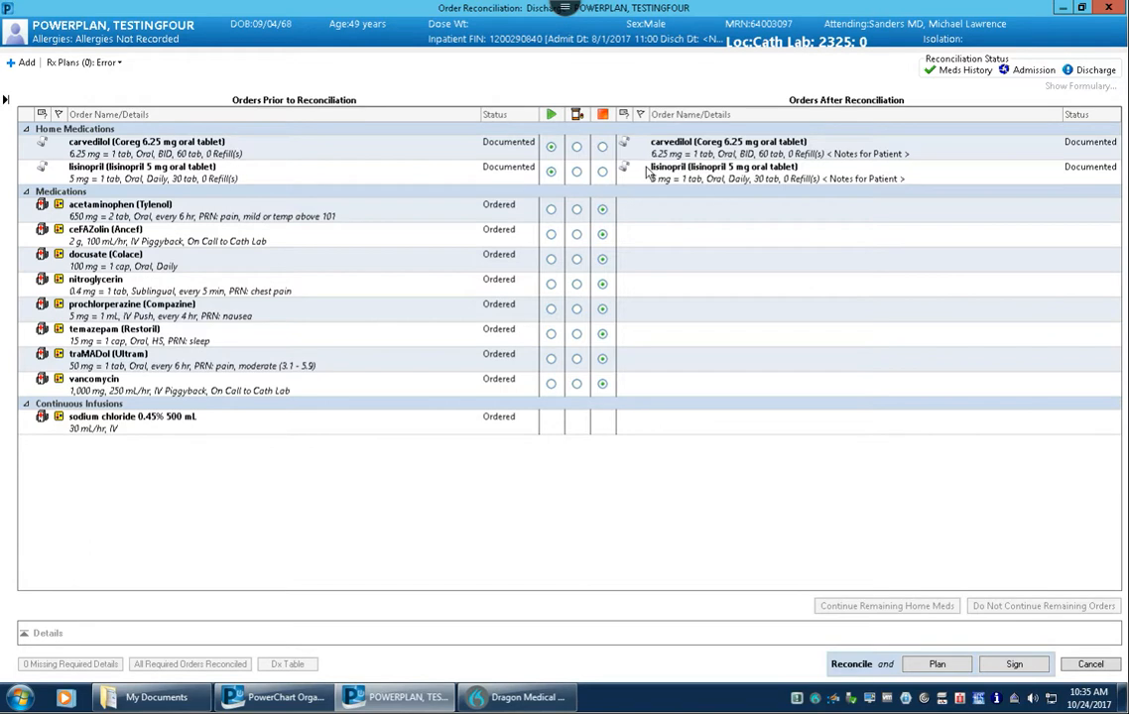
Convert carvedilol 6.25 mg to a prescription and open its details at Special Instructions and eRx Note to Pharmacy.
left_click(575, 147)
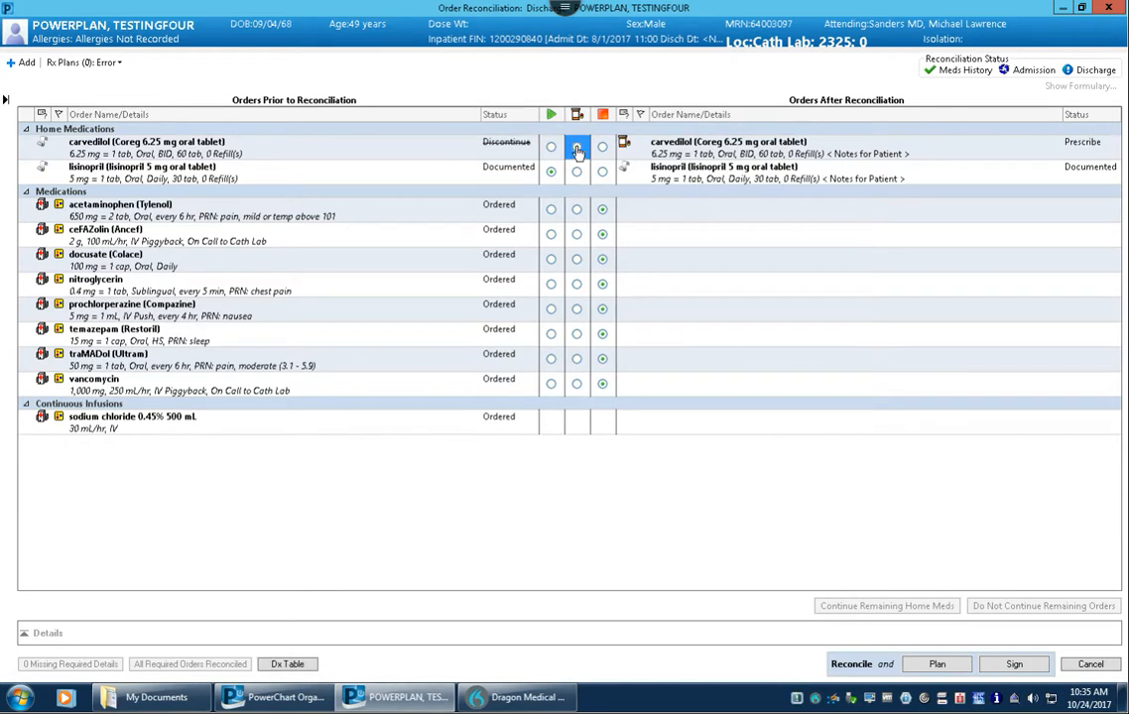
left_click(640, 148)
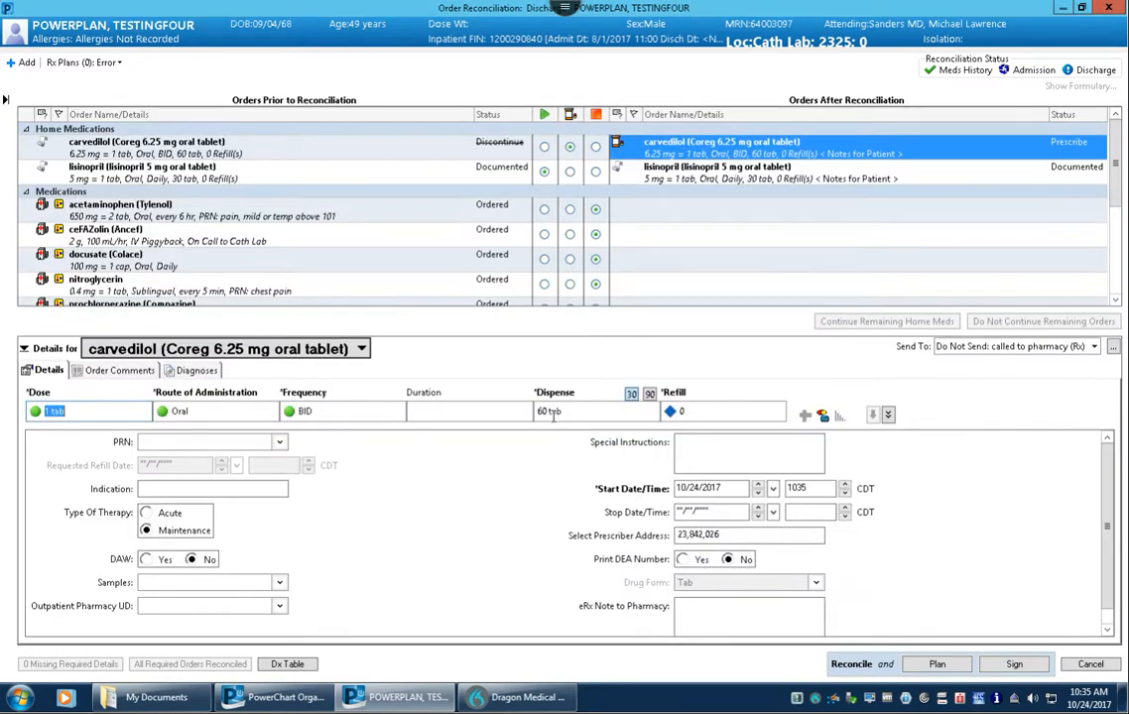
left_click(724, 453)
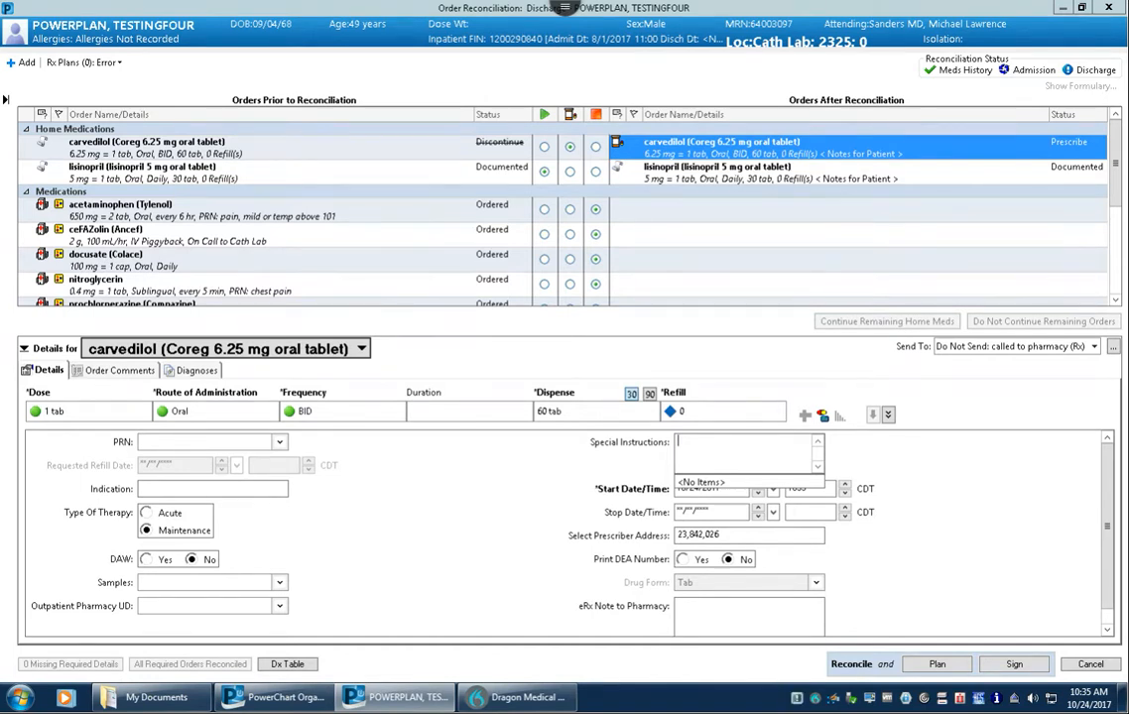
left_click(765, 615)
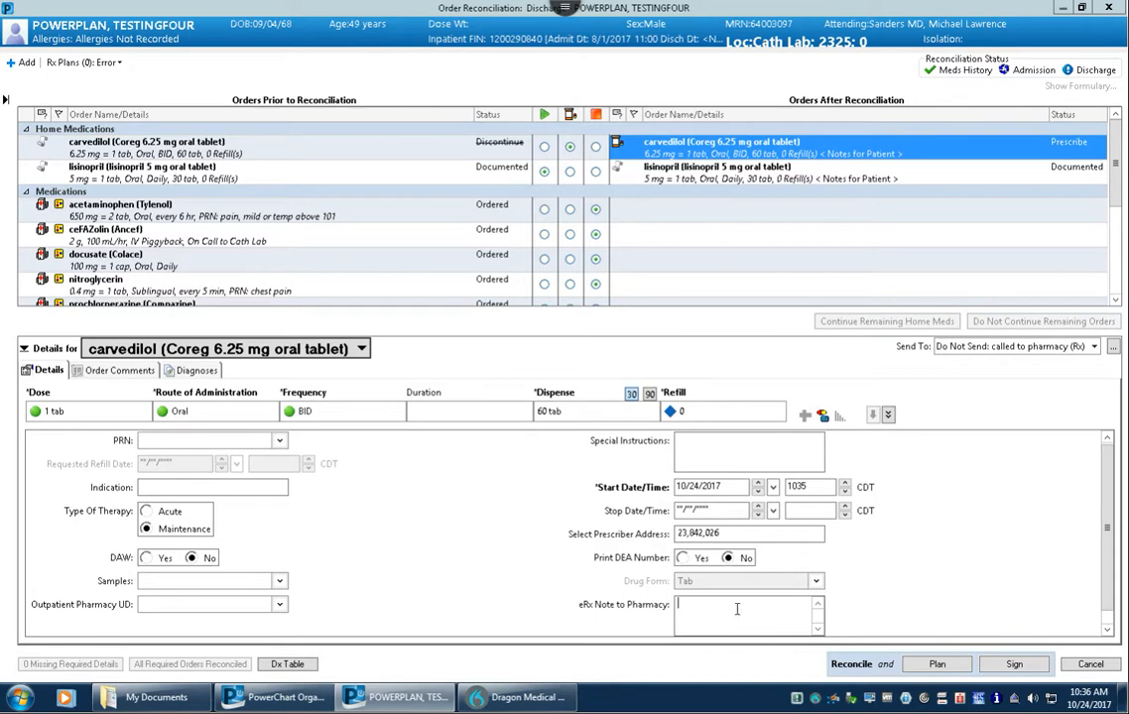
Review the Send To choices for carvedilol, keeping Do Not Send: called to pharmacy (Rx).
left_click(1097, 347)
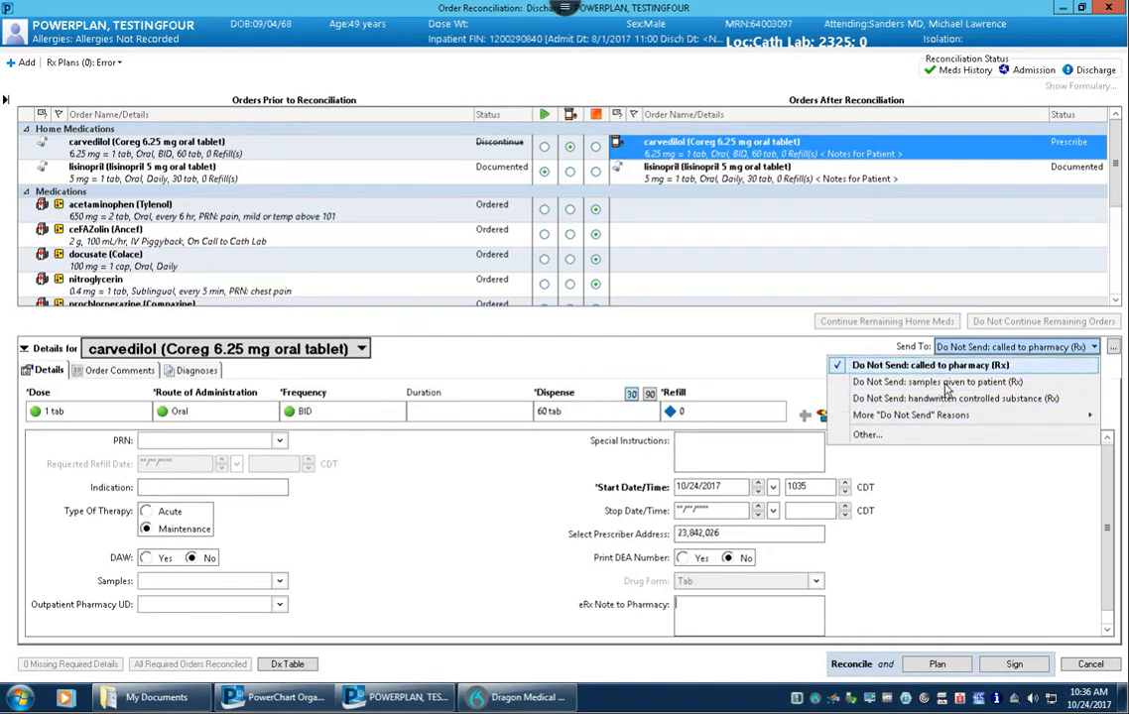
left_click(1024, 363)
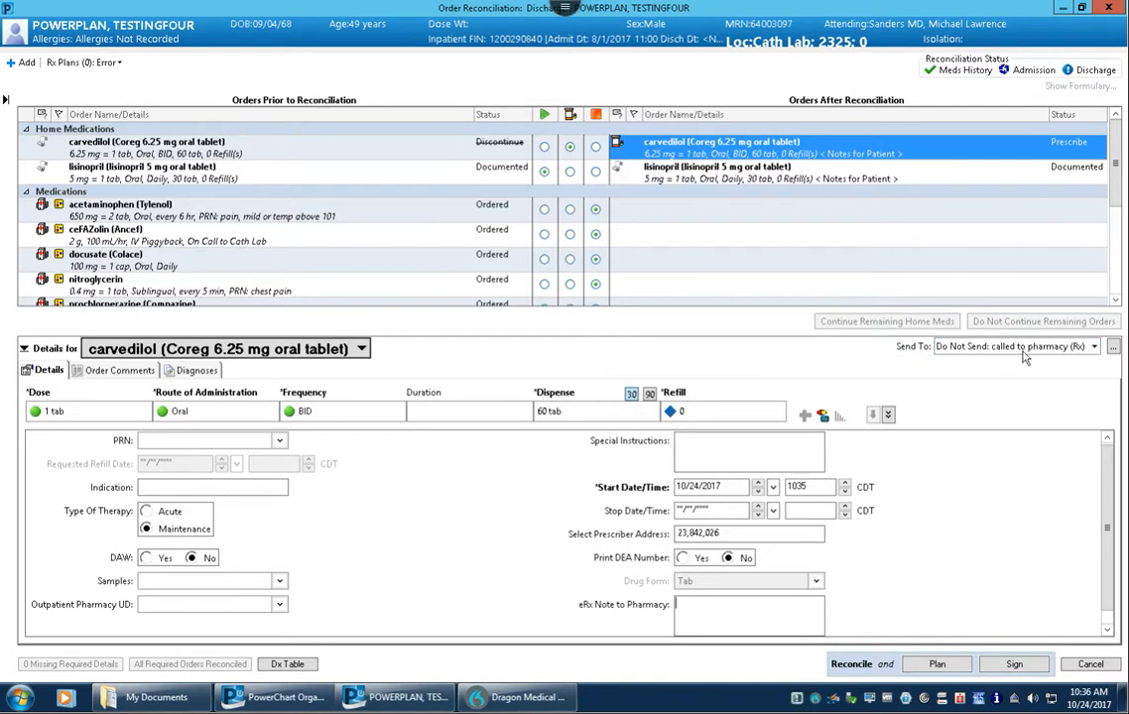
left_click(1093, 349)
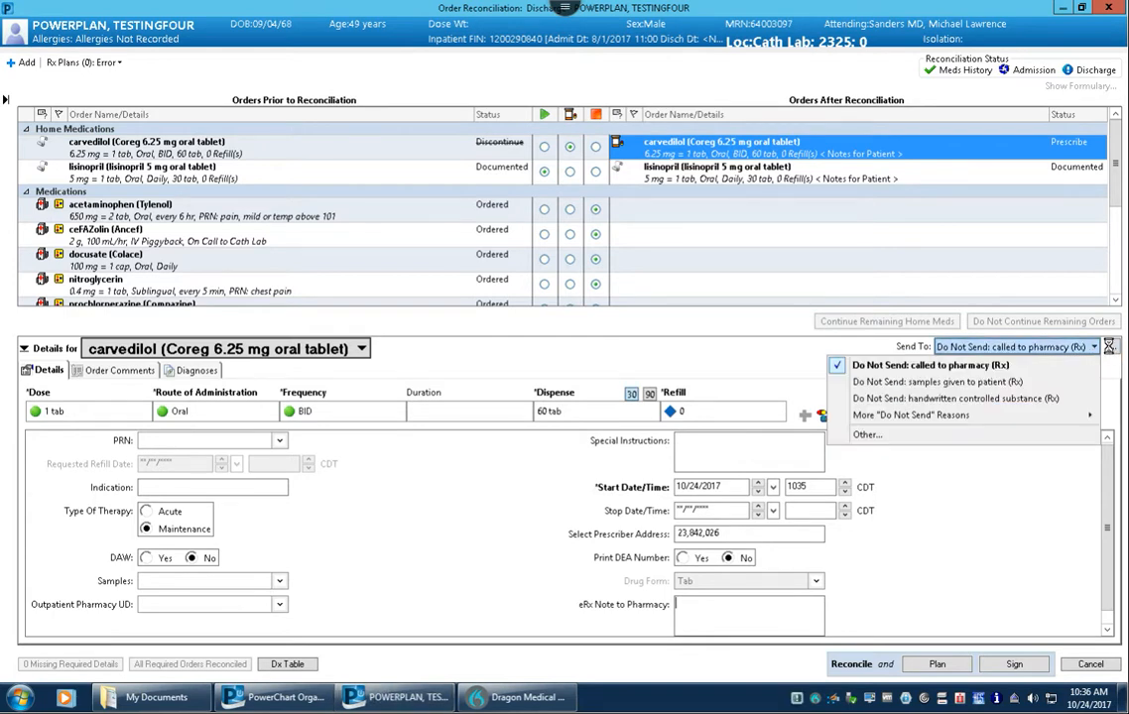
Check the Send to destinations in carvedilol's prescription routing and accept Do Not Send for all pending prescriptions.
left_click(1113, 348)
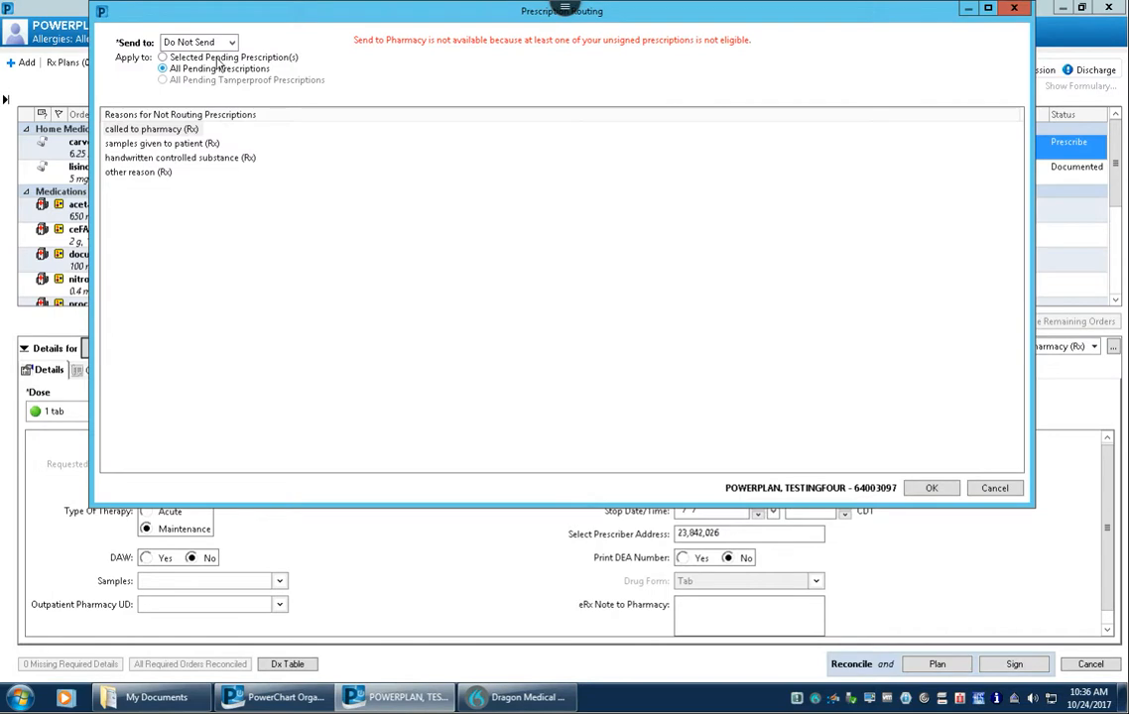
left_click(206, 43)
left_click(202, 59)
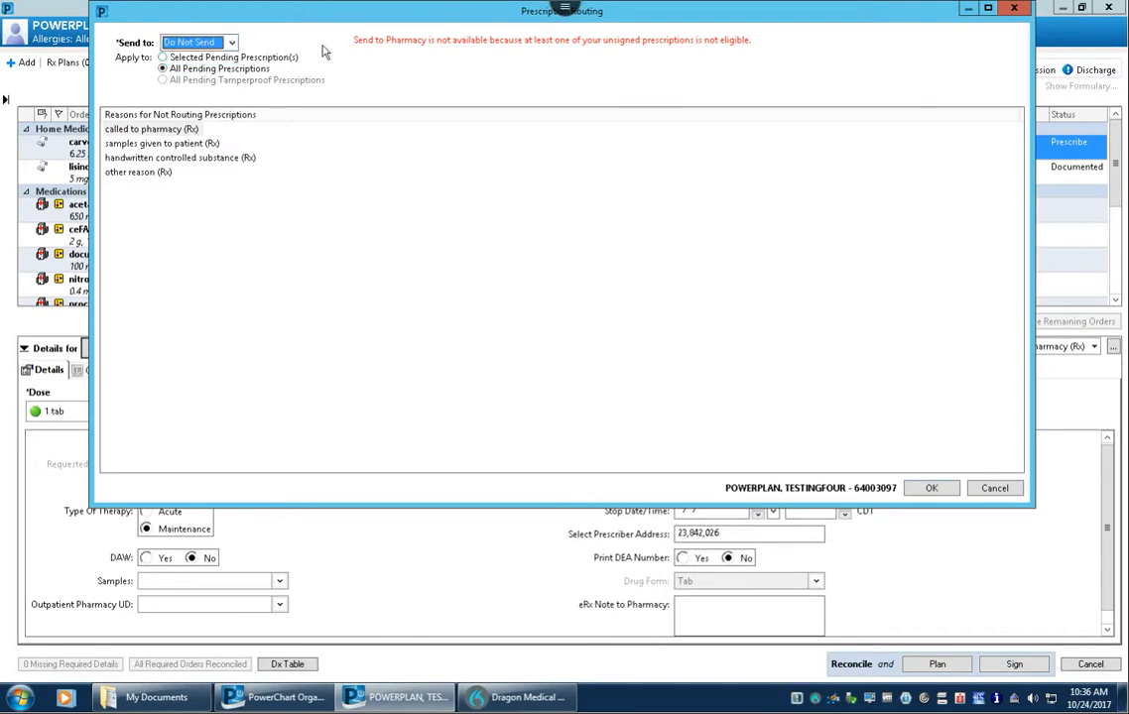
left_click(231, 43)
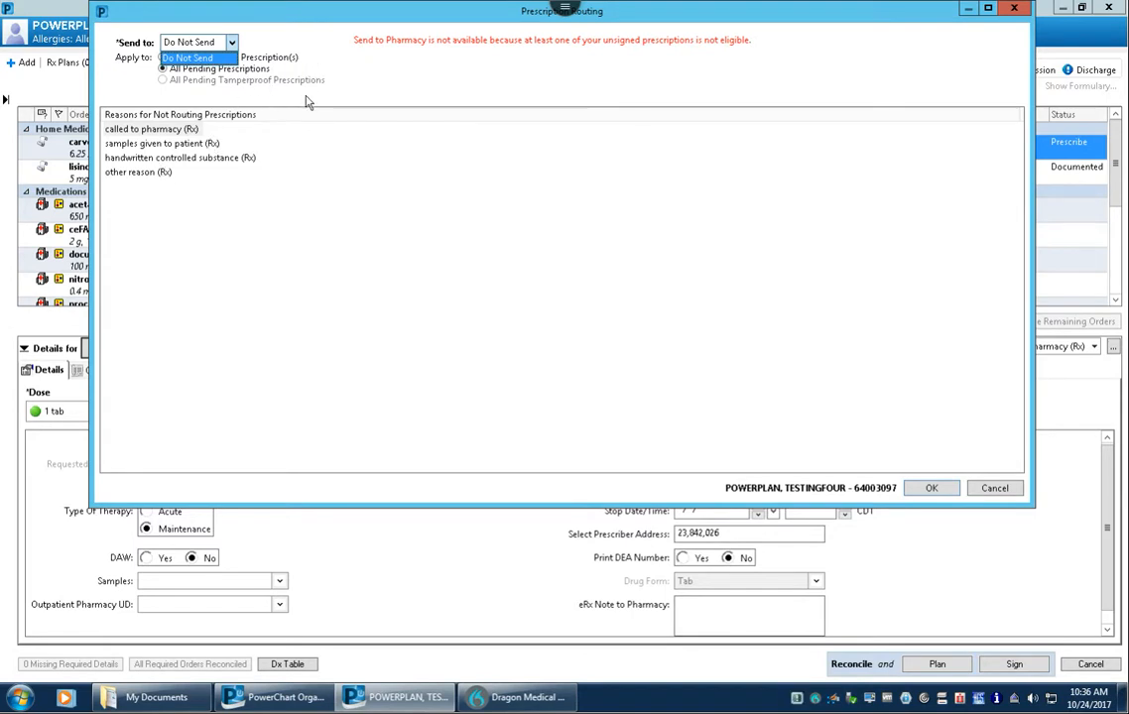
left_click(245, 47)
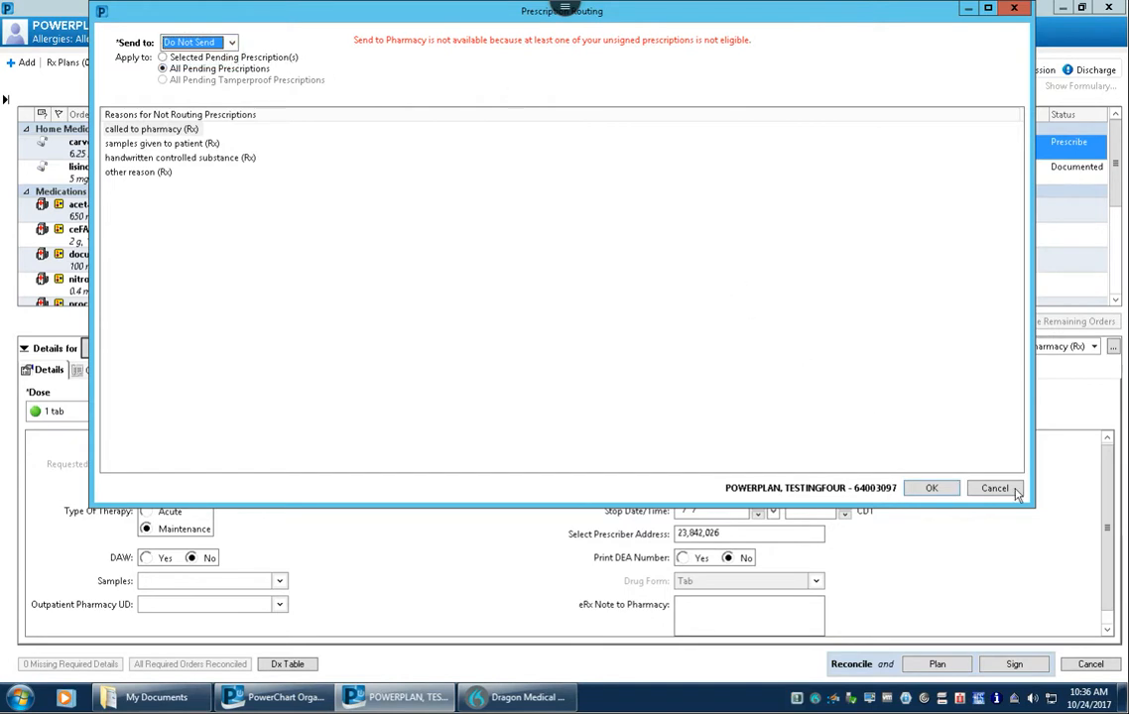
left_click(931, 487)
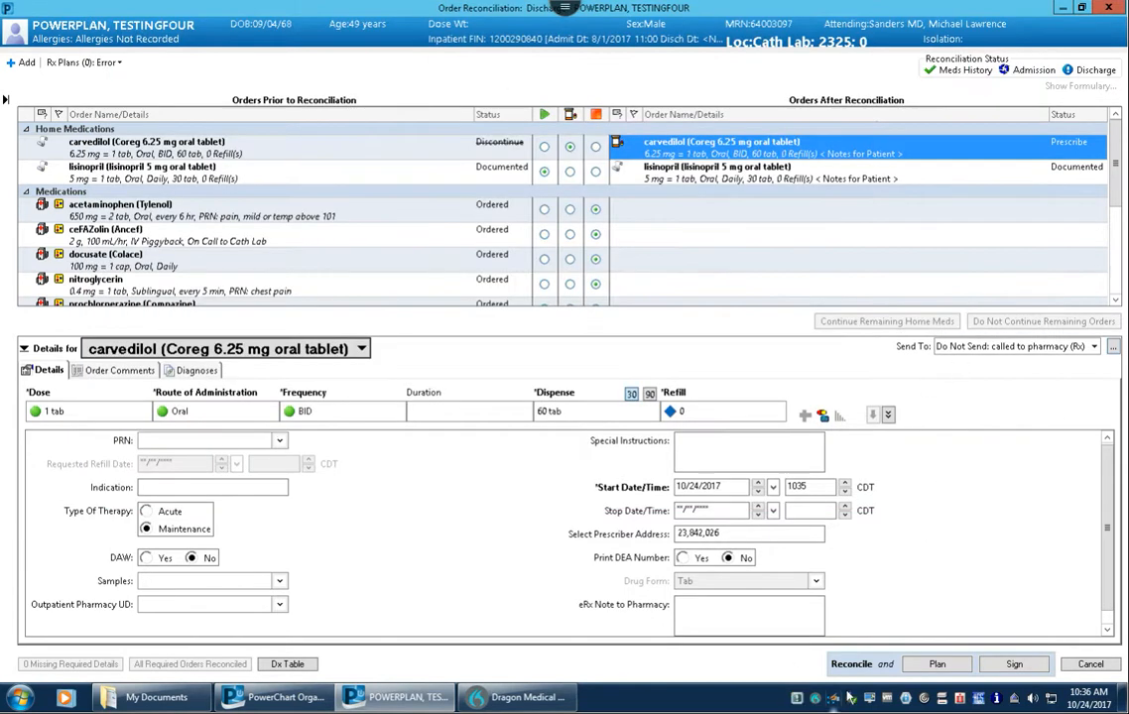